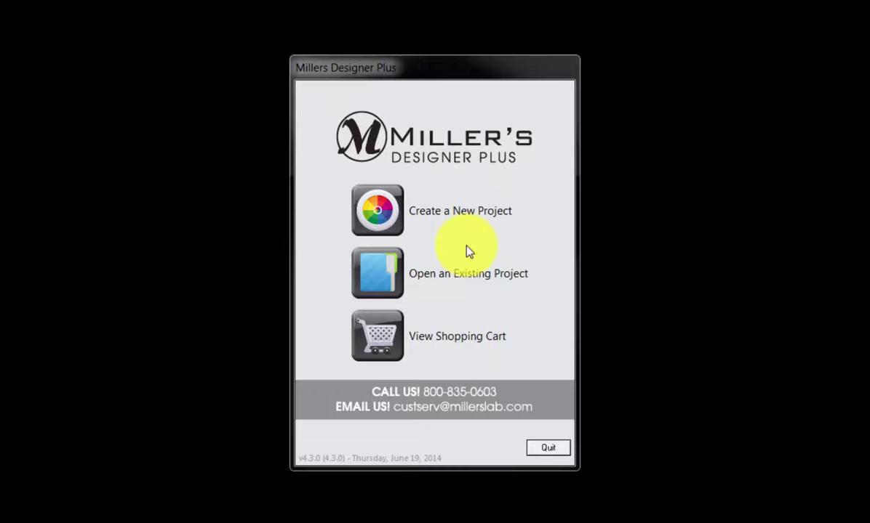
# Start a new project in the Wall Art category with the Fine Art Paper or Canvas product type
pyautogui.click(379, 209)
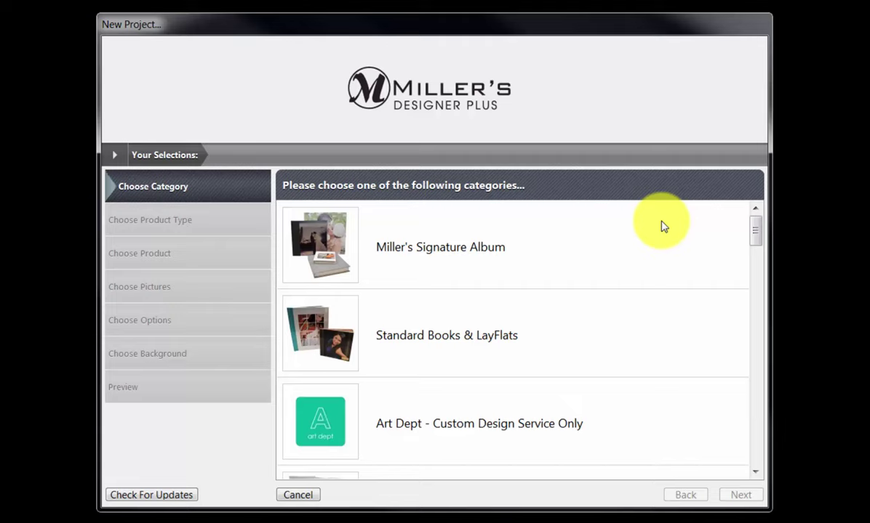
pyautogui.moveTo(754, 230)
pyautogui.mouseDown()
pyautogui.moveTo(777, 371)
pyautogui.moveTo(761, 461)
pyautogui.mouseUp()
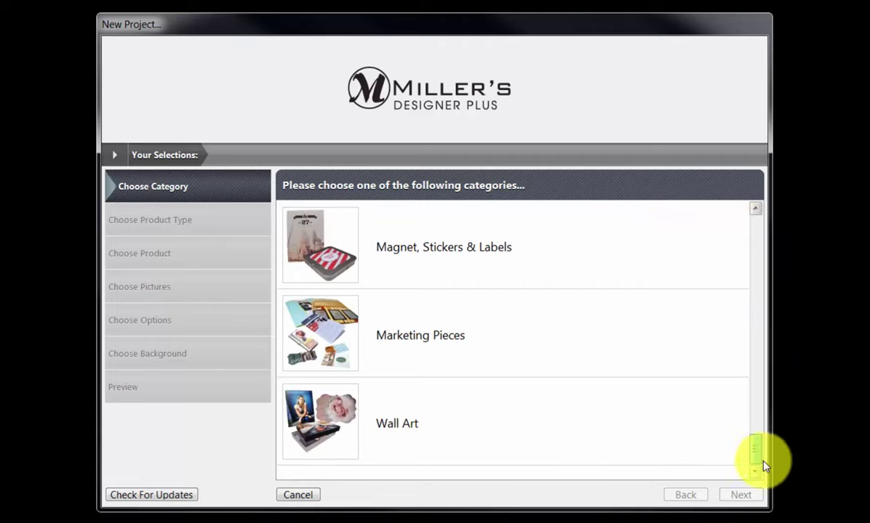
pyautogui.click(328, 425)
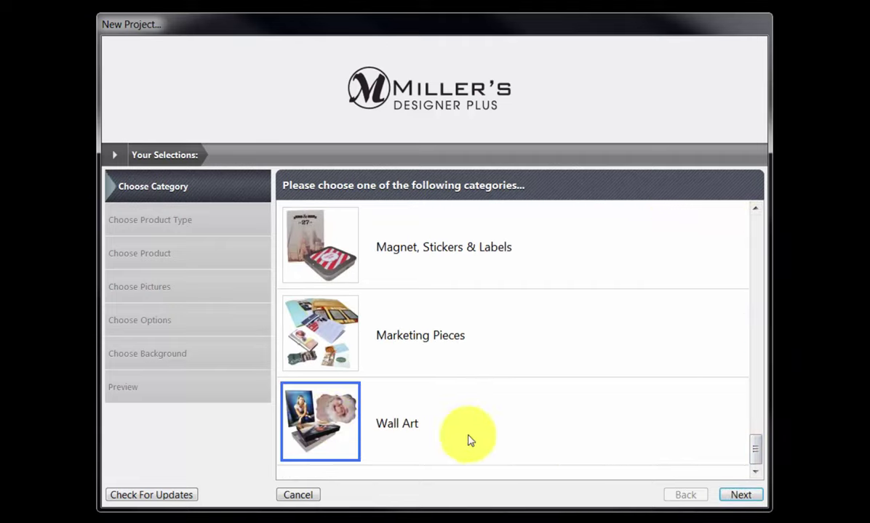
pyautogui.click(736, 494)
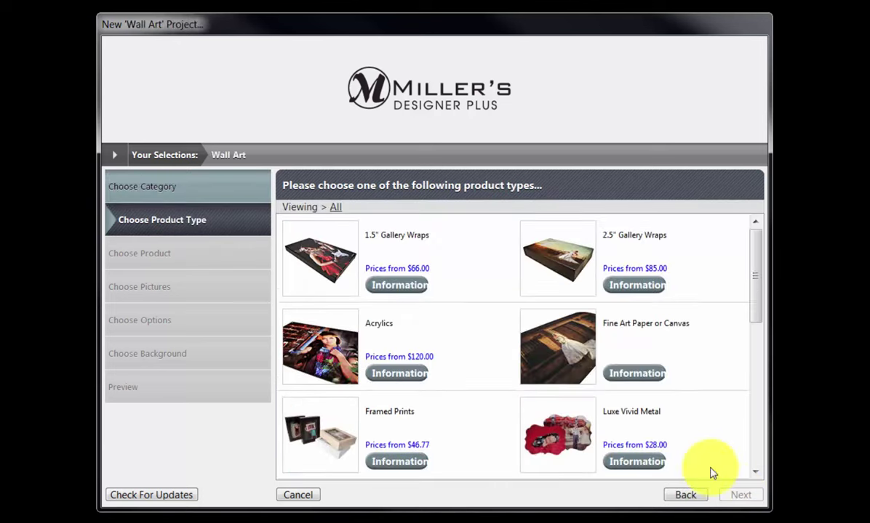
pyautogui.click(566, 352)
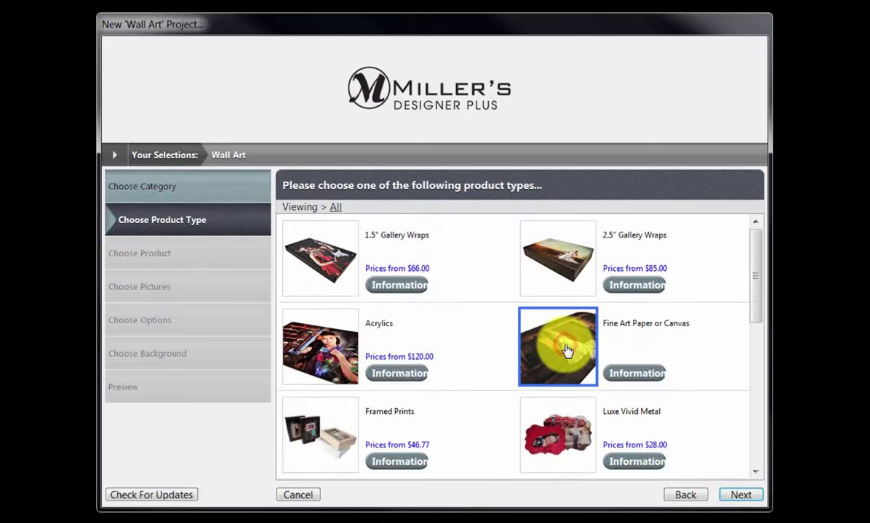
pyautogui.click(735, 495)
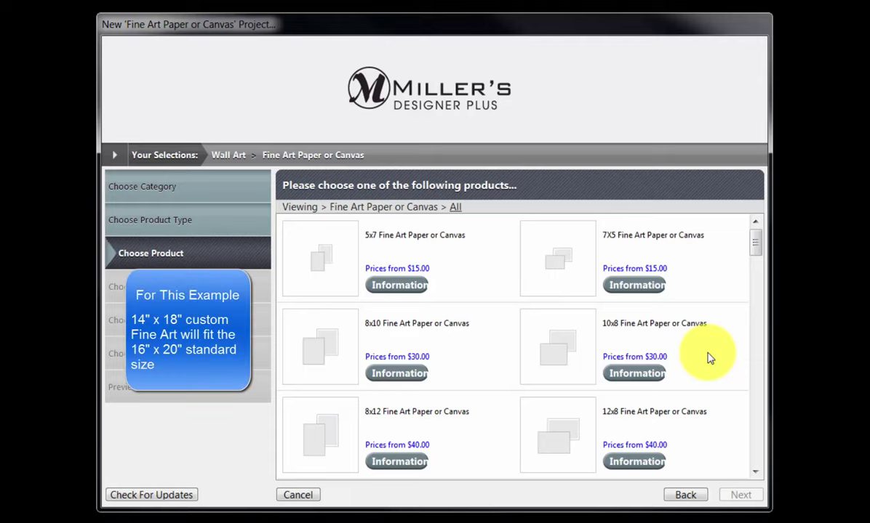
# Choose the 16x20 Fine Art Paper or Canvas product and create the project with the name Demo
pyautogui.moveTo(754, 251); pyautogui.dragTo(765, 320)
pyautogui.click(334, 355)
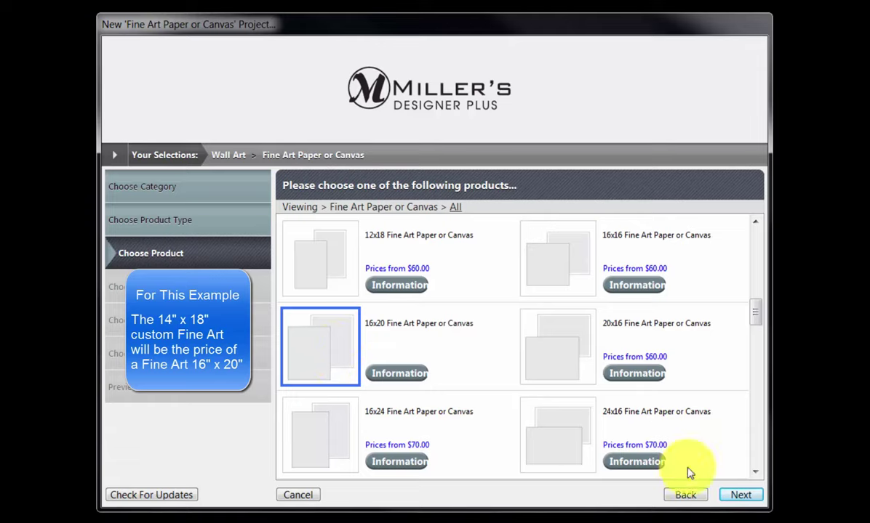
pyautogui.click(740, 495)
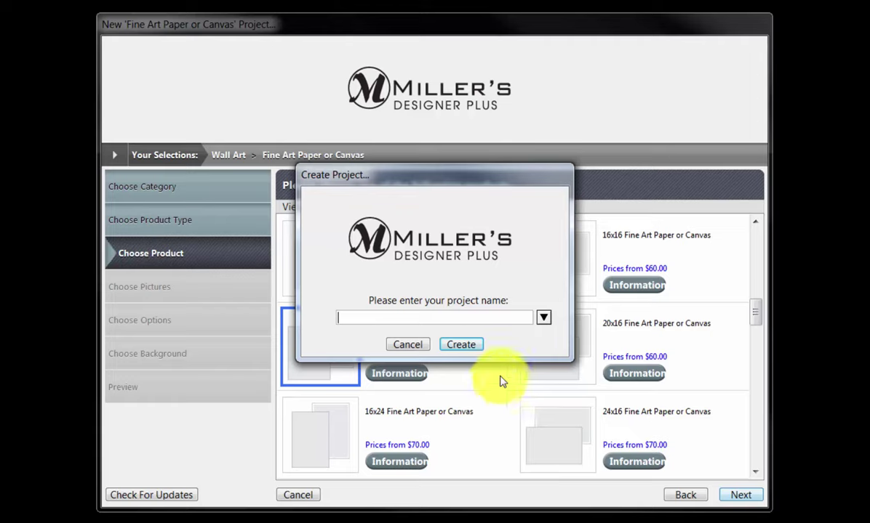
pyautogui.click(415, 318)
pyautogui.write('Demo')
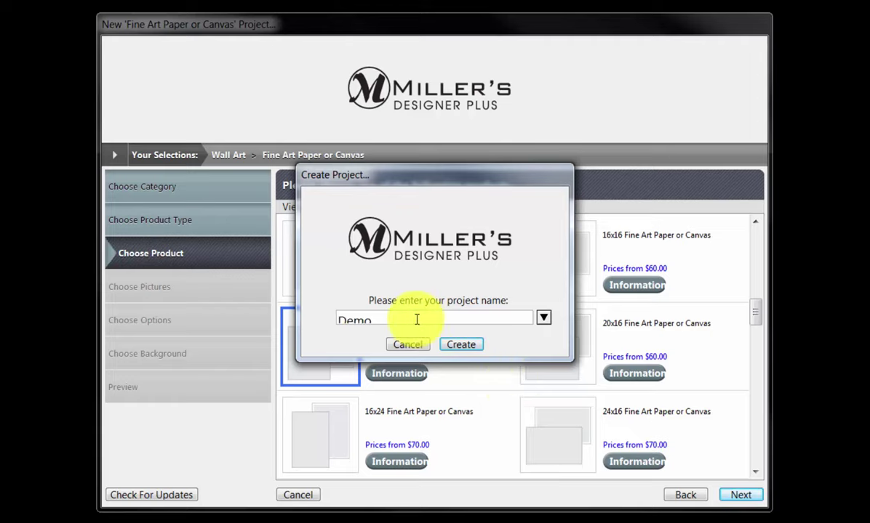
pyautogui.click(459, 345)
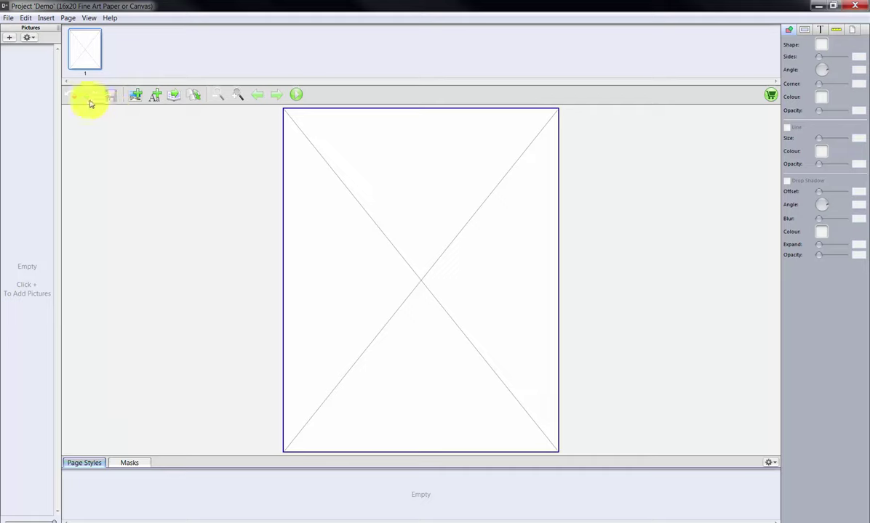
# Add all pictures from the Photos folder inside My Pictures to the project
pyautogui.click(7, 38)
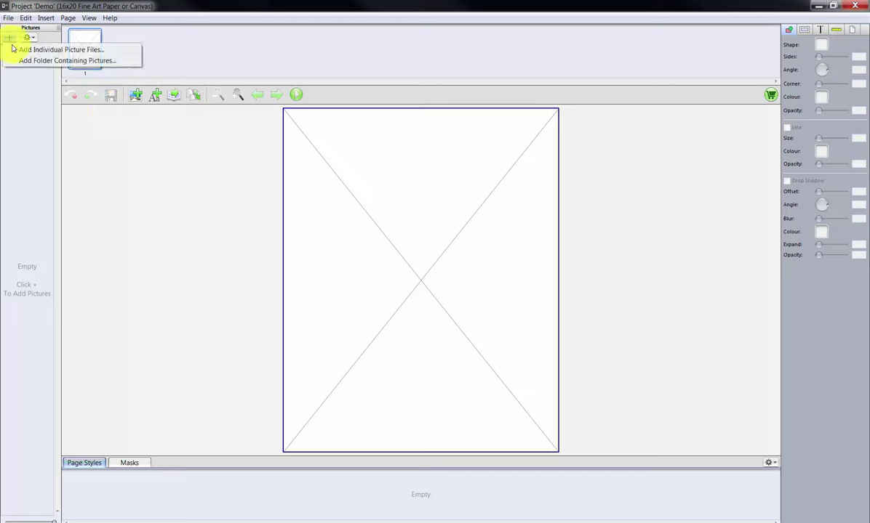
pyautogui.click(42, 61)
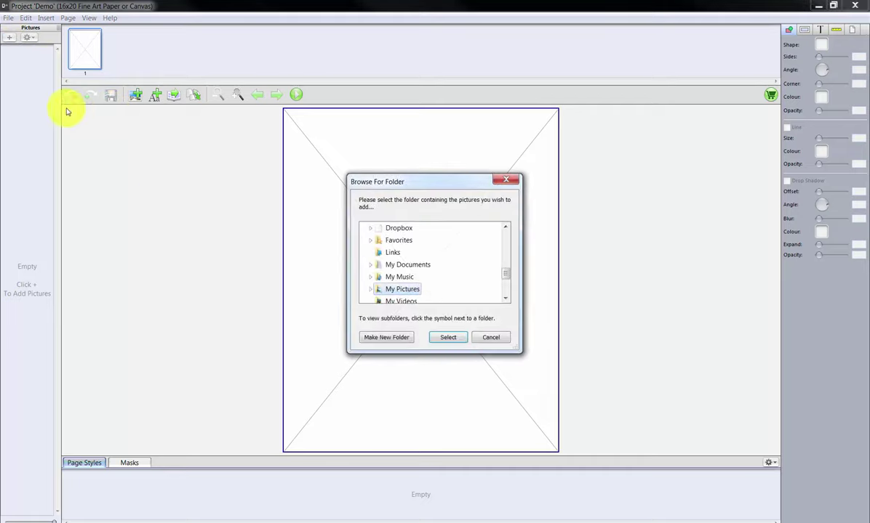
pyautogui.doubleClick(382, 291)
pyautogui.click(397, 300)
pyautogui.click(456, 344)
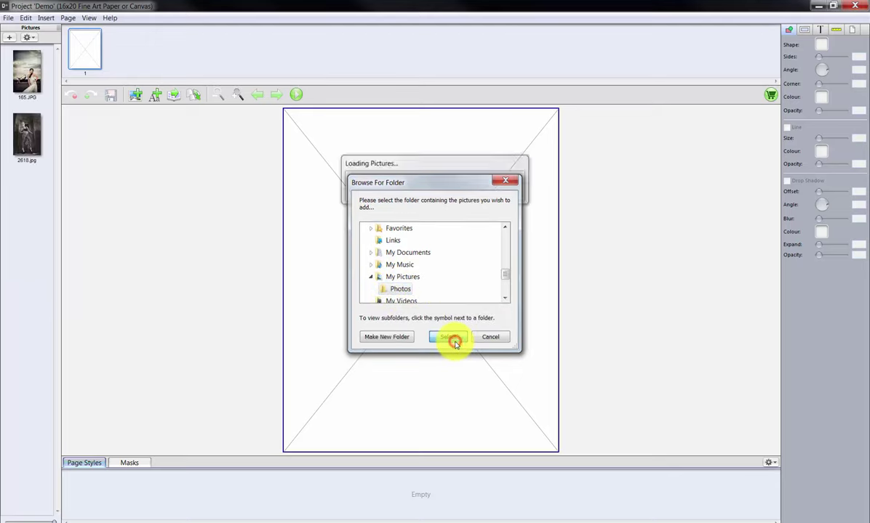
# Resize the empty picture box on the page to 14 inches wide and 18 inches high
pyautogui.click(338, 188)
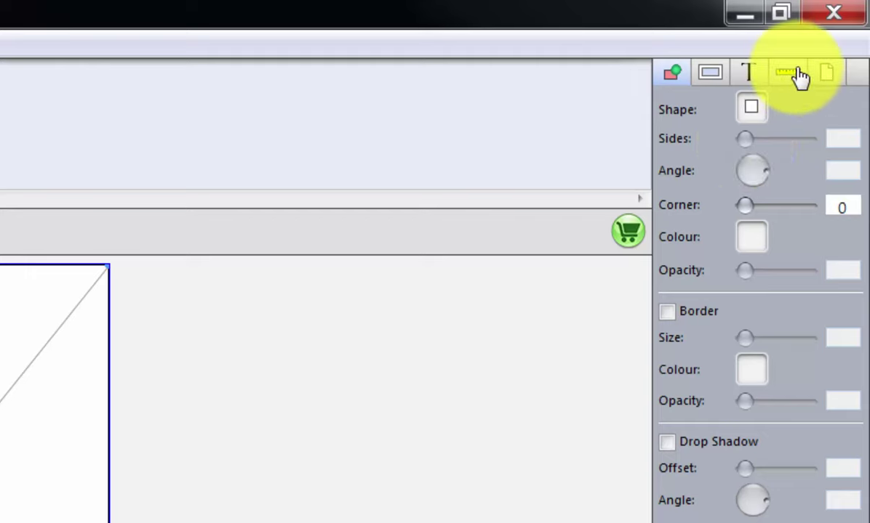
pyautogui.click(797, 75)
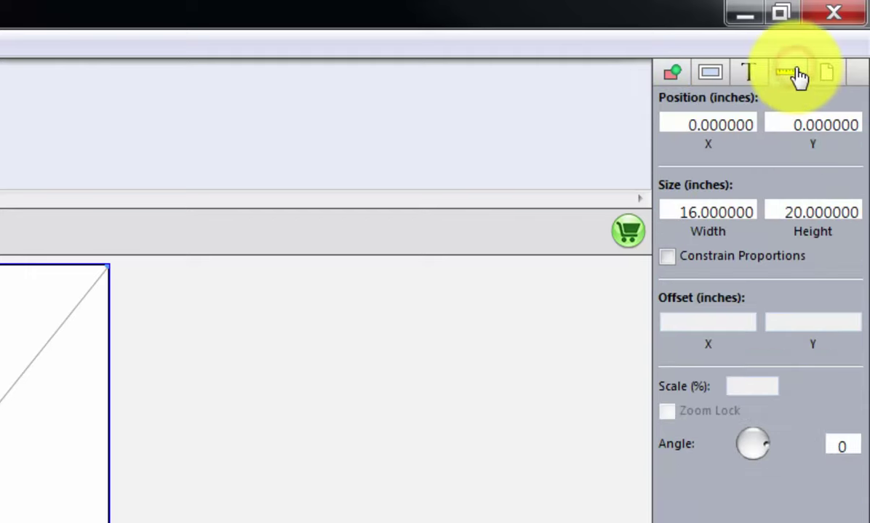
pyautogui.click(673, 212)
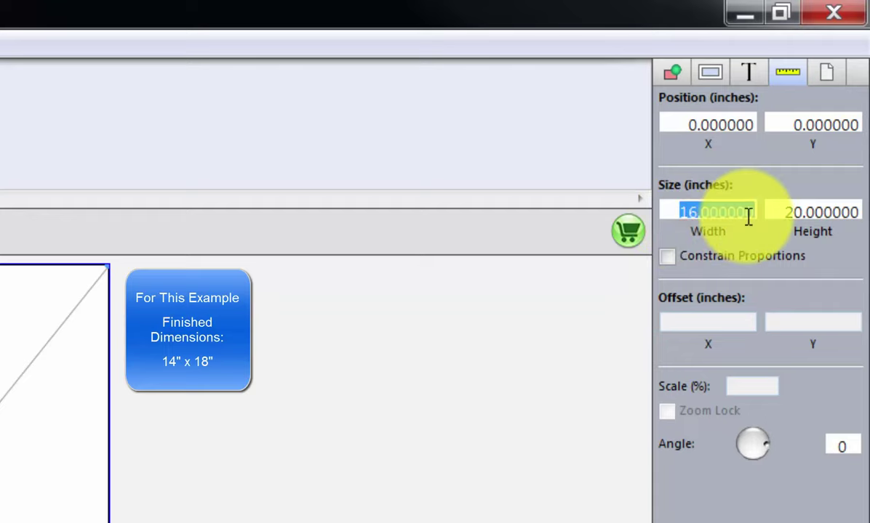
pyautogui.write('14')
pyautogui.press('Tab')
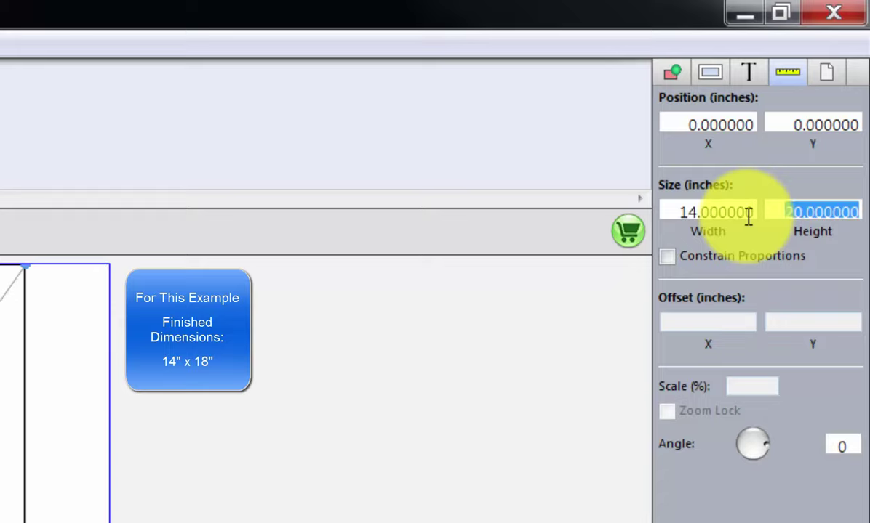
pyautogui.write('18')
pyautogui.press('Tab')
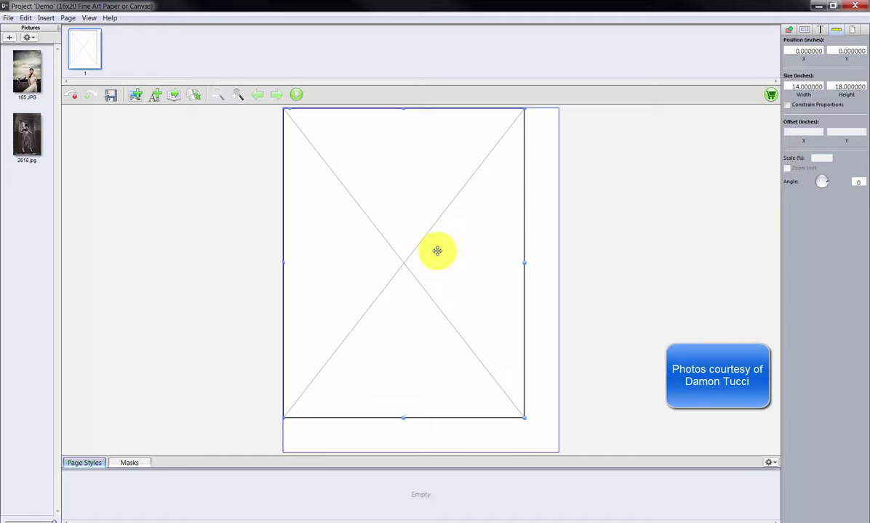
# Place 2618.jpg in the picture box and shift its crop downward to include the model's shoes
pyautogui.moveTo(32, 133); pyautogui.dragTo(402, 256)
pyautogui.doubleClick(407, 257)
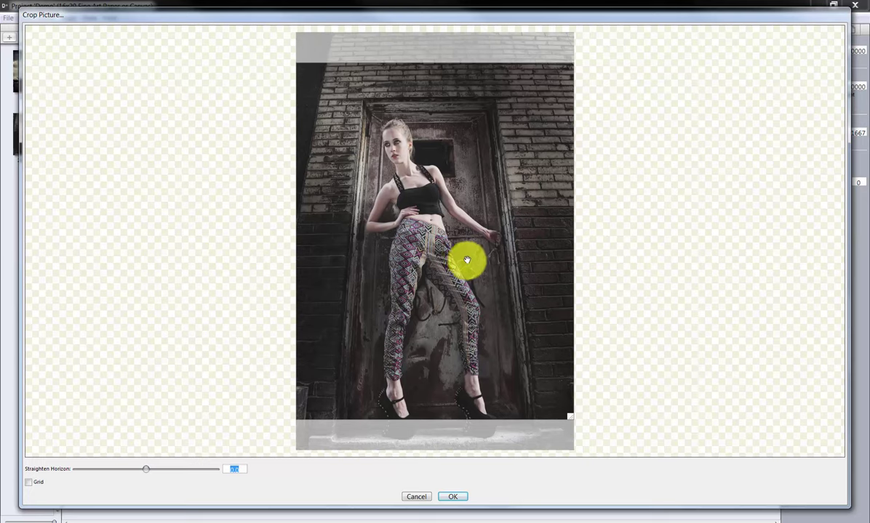
pyautogui.moveTo(493, 254); pyautogui.dragTo(497, 281)
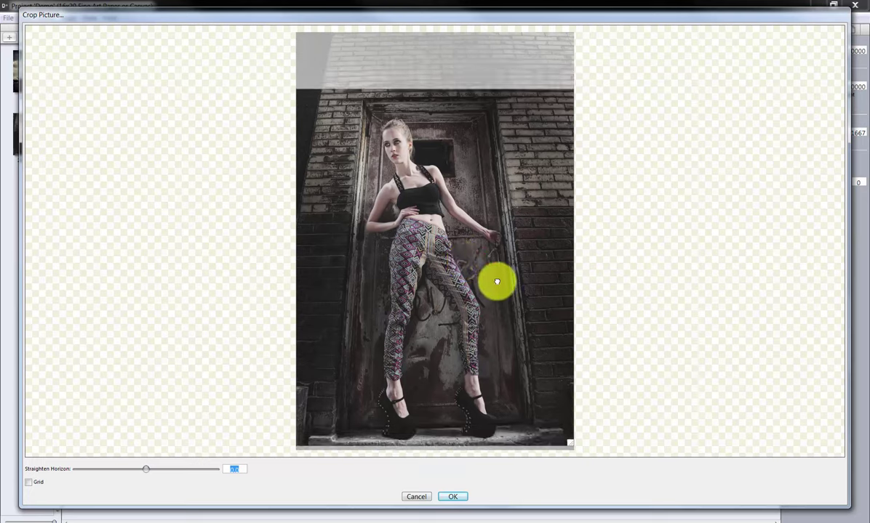
pyautogui.moveTo(144, 476); pyautogui.dragTo(161, 471)
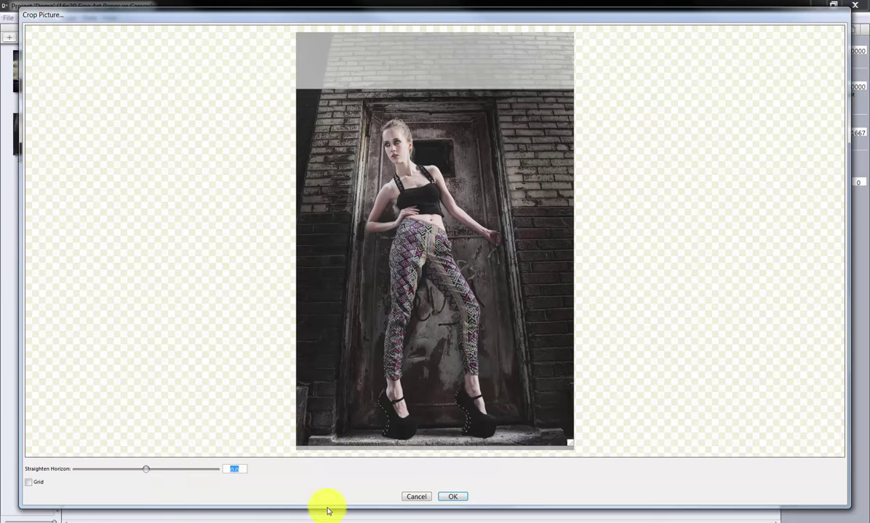
pyautogui.click(449, 497)
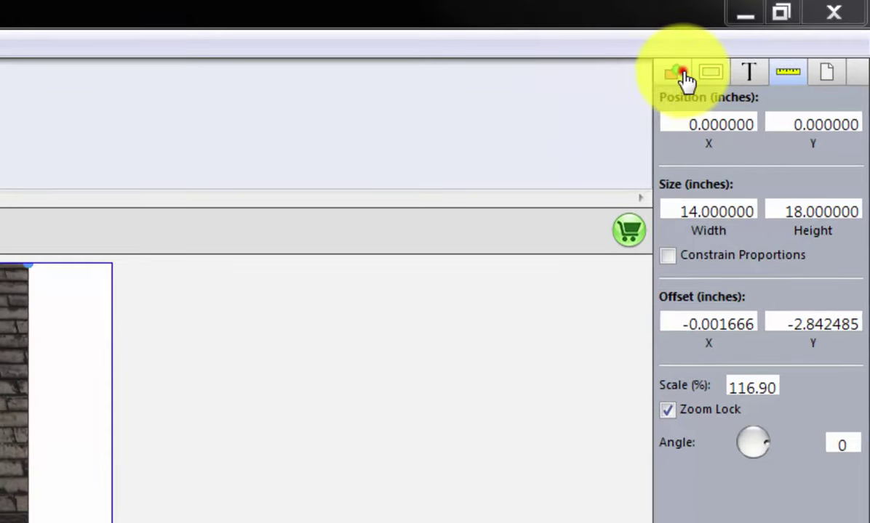
# Add a black border of size 1.0 to the placed picture
pyautogui.click(676, 73)
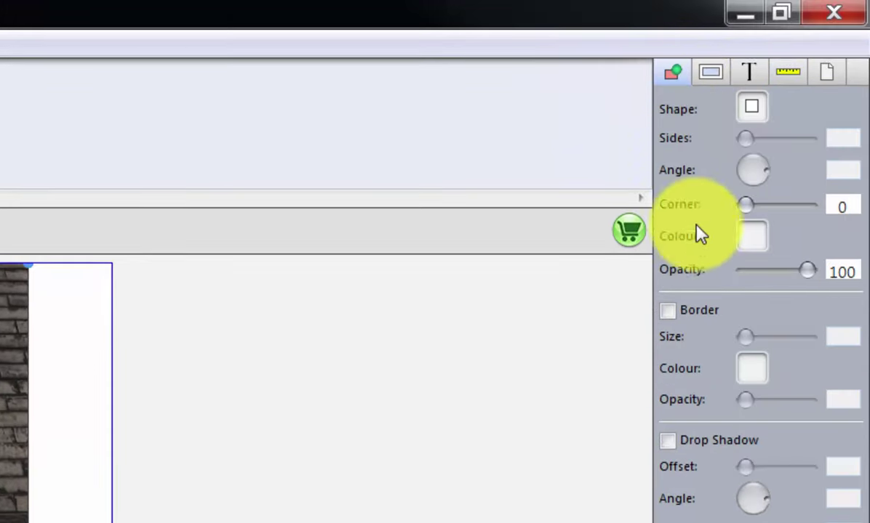
pyautogui.click(667, 312)
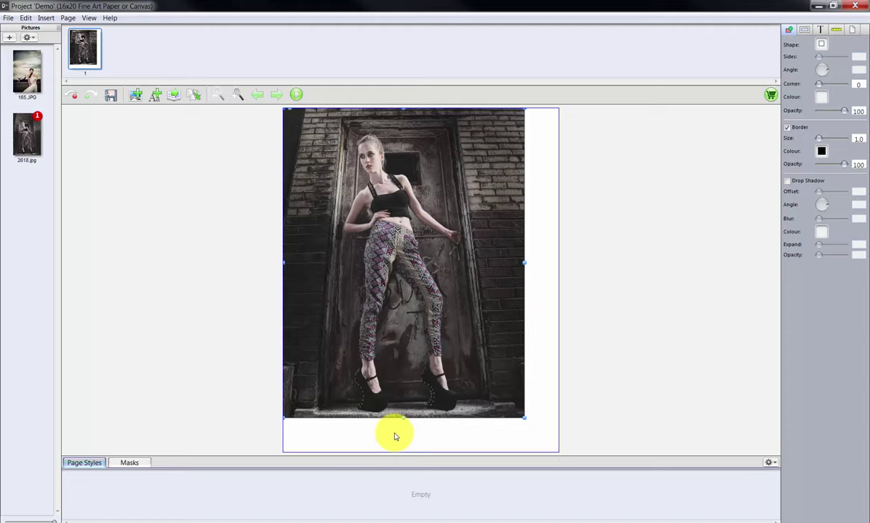
# Insert a text box and fit it into the white strip below the picture
pyautogui.click(154, 94)
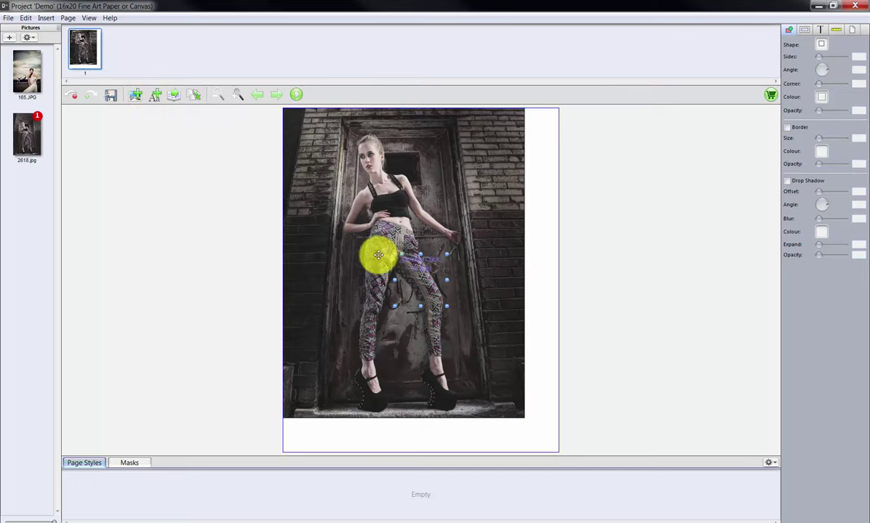
pyautogui.moveTo(423, 281); pyautogui.dragTo(497, 439)
pyautogui.moveTo(383, 432); pyautogui.dragTo(401, 430)
# Fill the text box with "Final print size: 14"x18"" and set the text size to 48
pyautogui.doubleClick(402, 429)
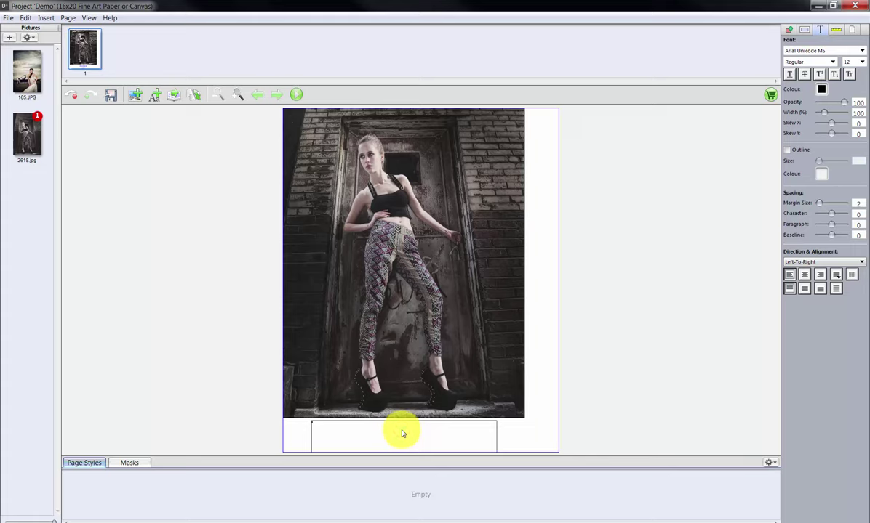
pyautogui.hotkey('ctrl', 'v')
pyautogui.hotkey('ctrl', 'a')
pyautogui.click(862, 62)
pyautogui.click(846, 172)
pyautogui.click(480, 432)
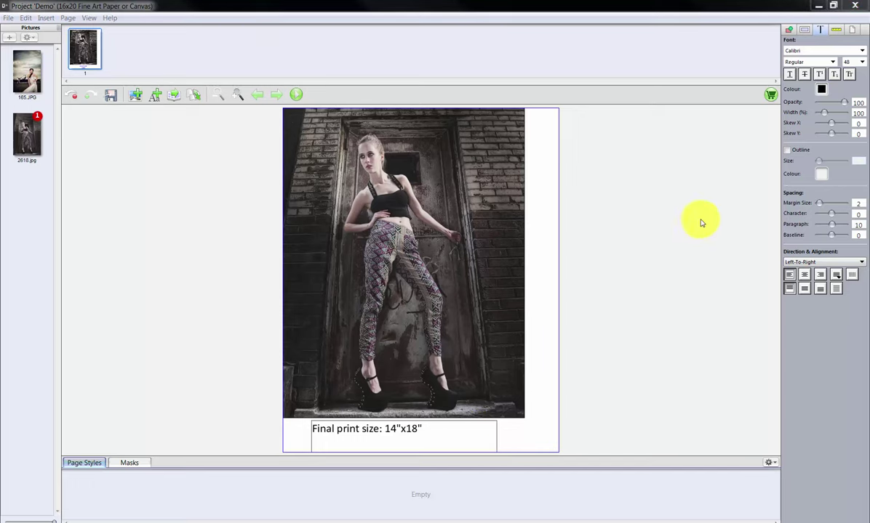
# Send the project to the shopping cart and sign in to the Miller's order site in the browser
pyautogui.click(770, 96)
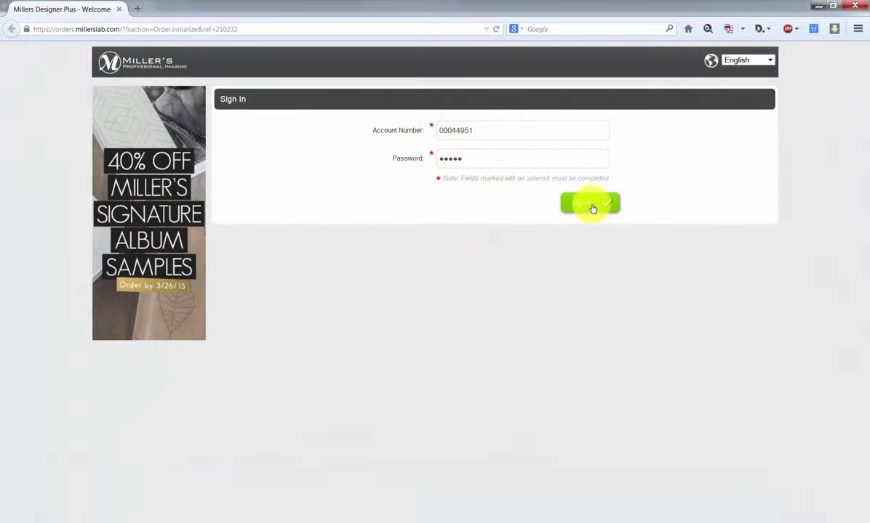
pyautogui.click(591, 204)
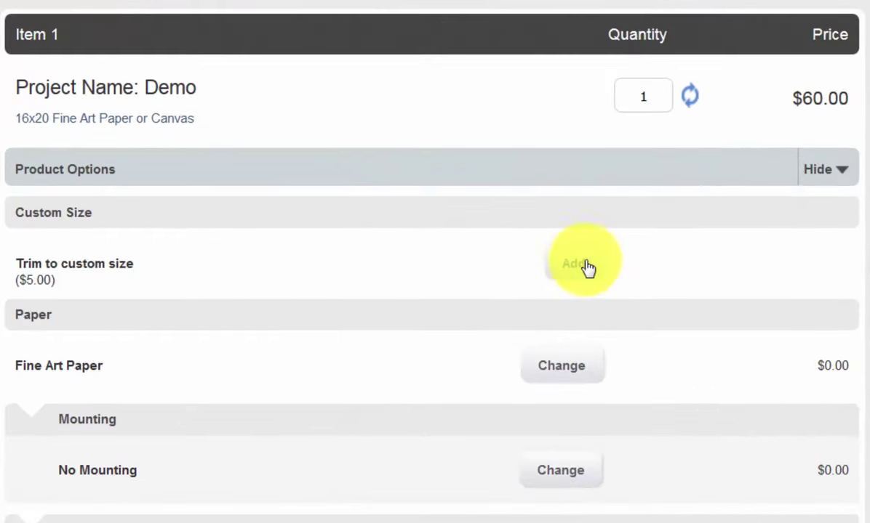
# Add the Trim to custom size option to the order with the trimming instructions "Final print size: 14"x18""
pyautogui.click(512, 254)
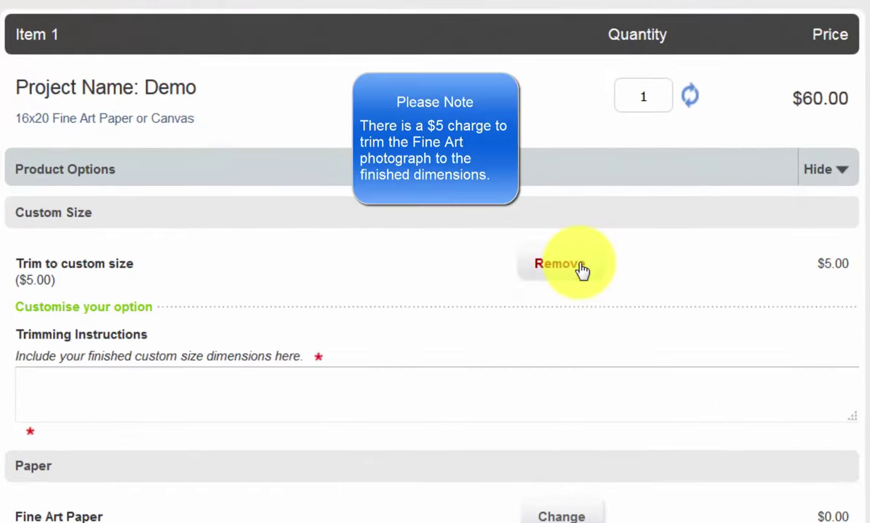
pyautogui.click(95, 378)
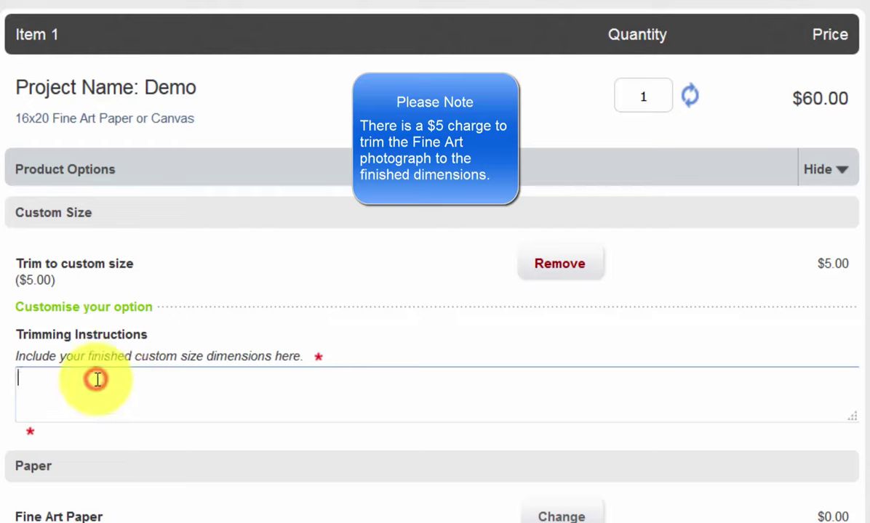
pyautogui.write('Final print size: 14"x18"')
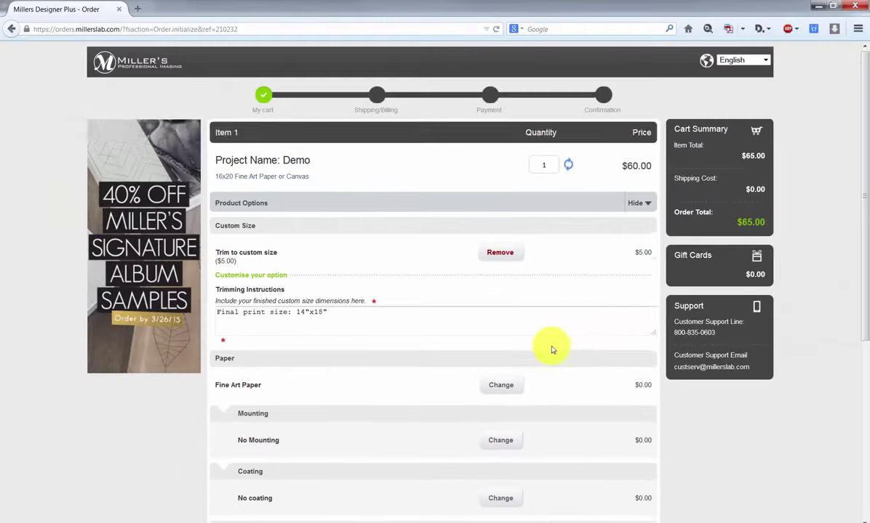
pyautogui.scroll(-5, 609, 419)
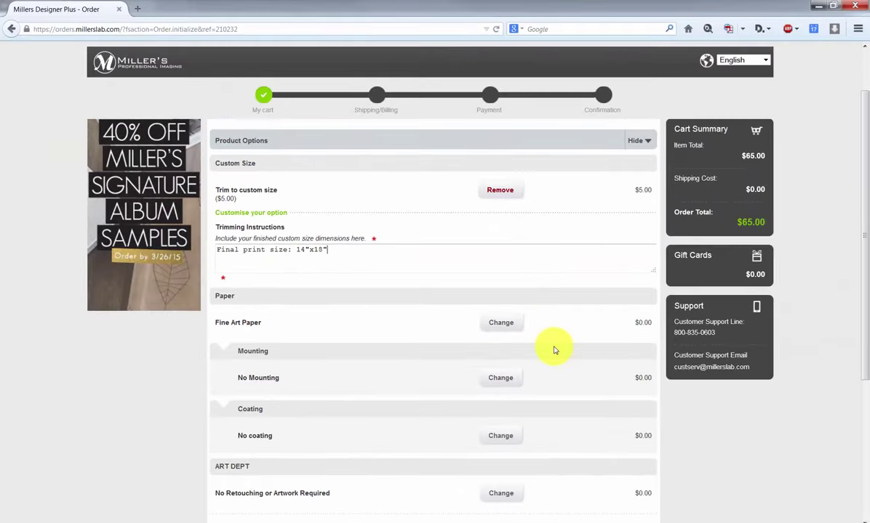
pyautogui.scroll(-2, 556, 364)
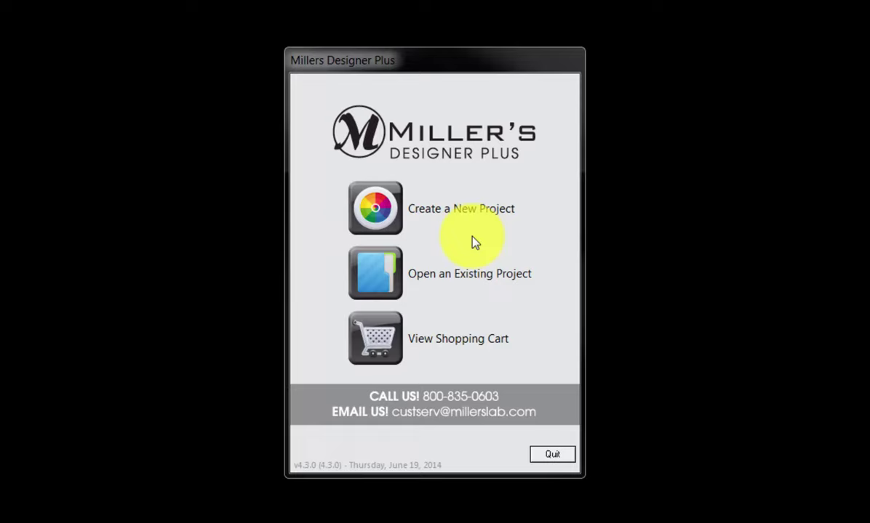
# Create a new project in the Wall Art category
pyautogui.click(384, 205)
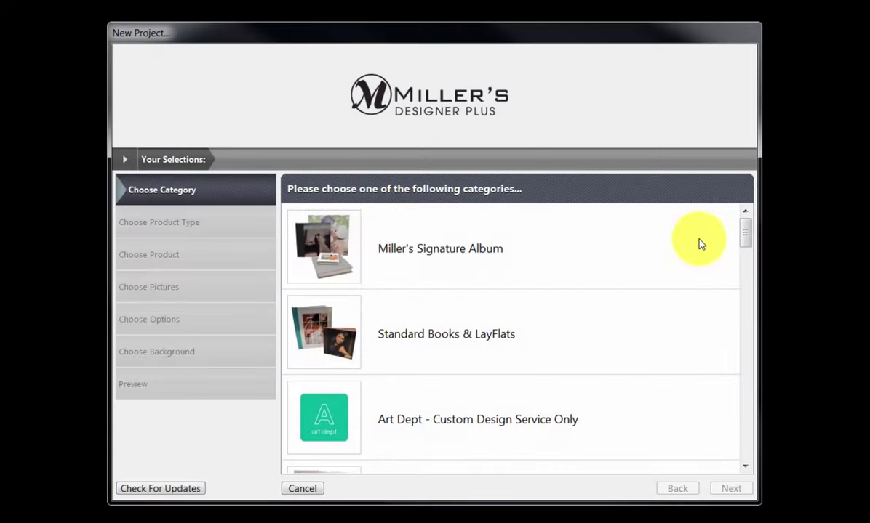
pyautogui.moveTo(745, 230); pyautogui.dragTo(748, 442)
pyautogui.click(339, 428)
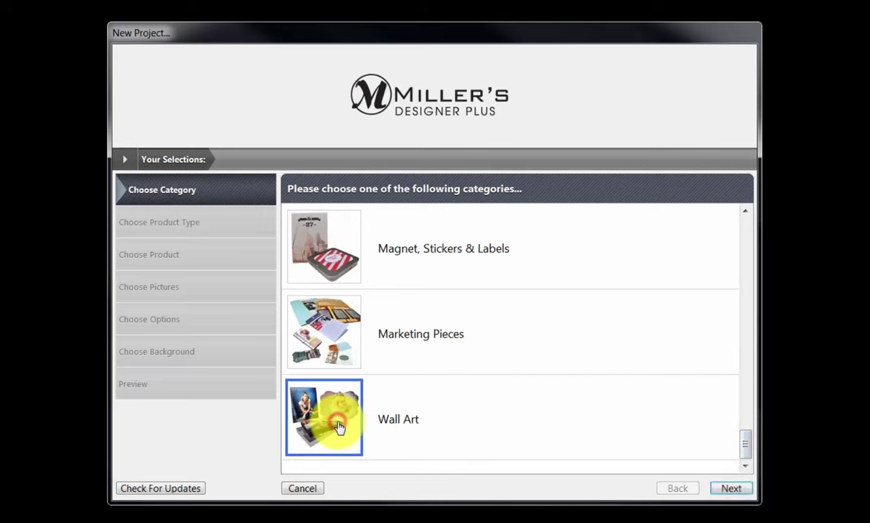
pyautogui.click(724, 489)
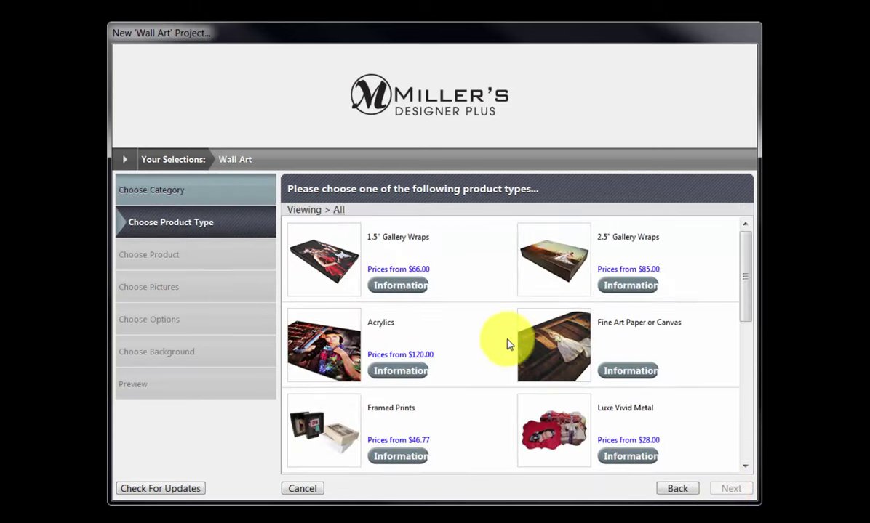
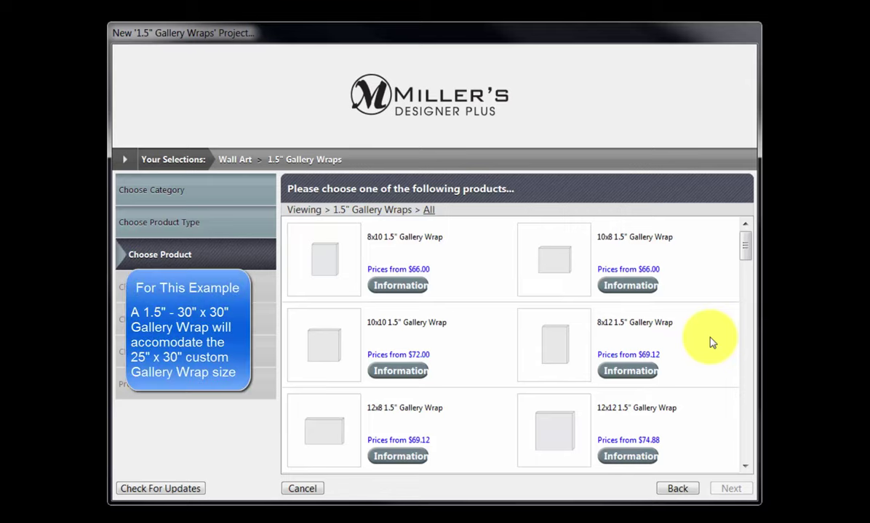
# Choose the 30x30 1.5" Gallery Wrap product and create the project with the name "Demo 2"
pyautogui.moveTo(747, 251); pyautogui.dragTo(753, 446)
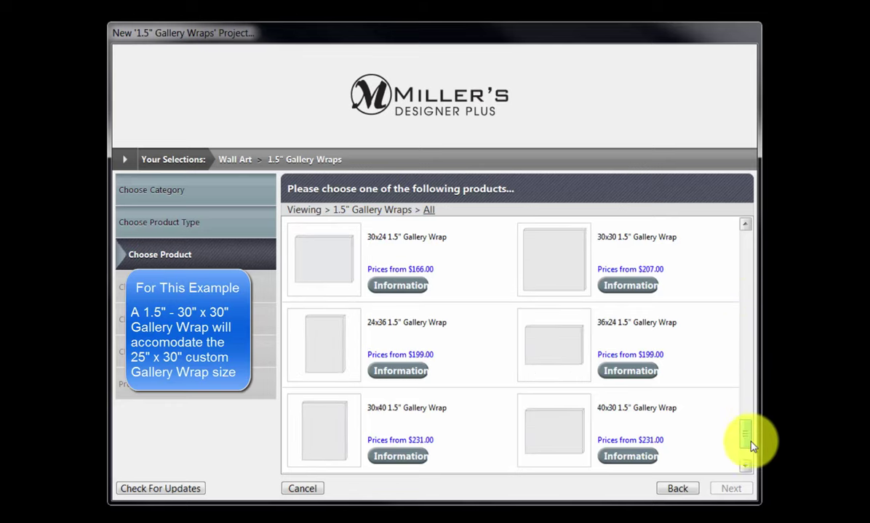
pyautogui.click(571, 258)
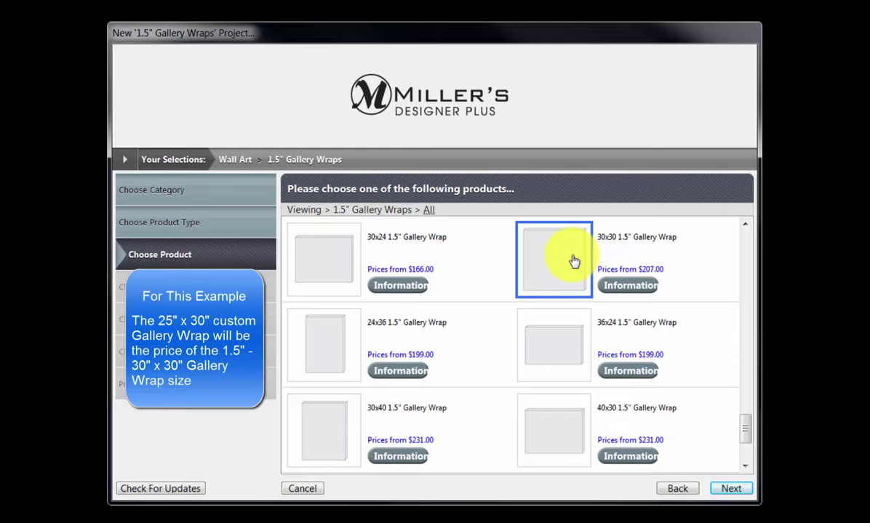
pyautogui.click(731, 490)
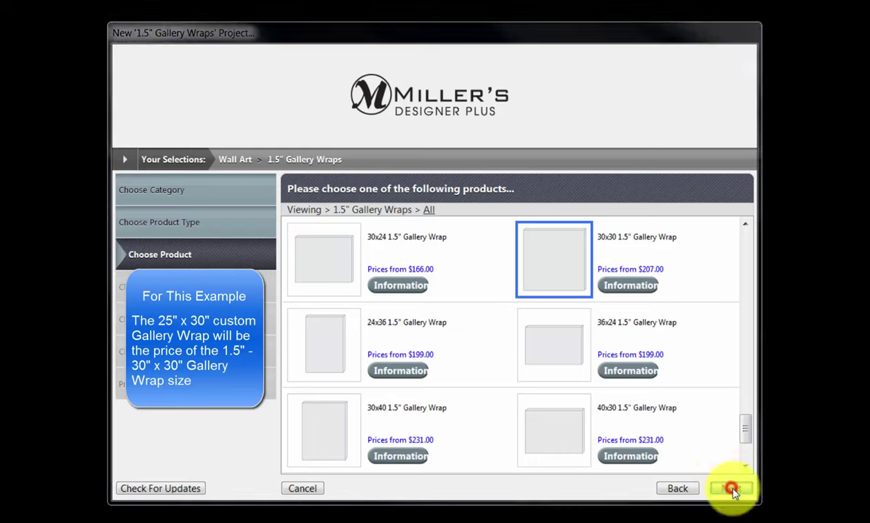
pyautogui.click(427, 315)
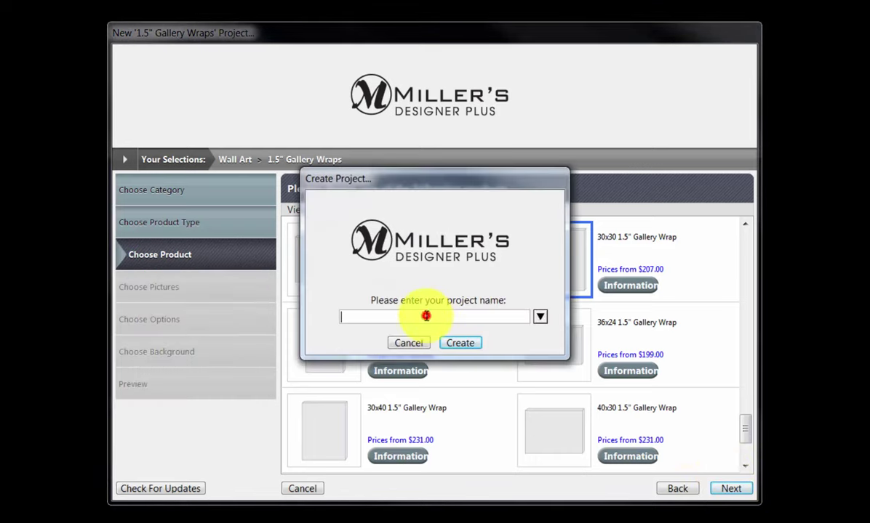
pyautogui.write('Demo 2')
pyautogui.click(460, 343)
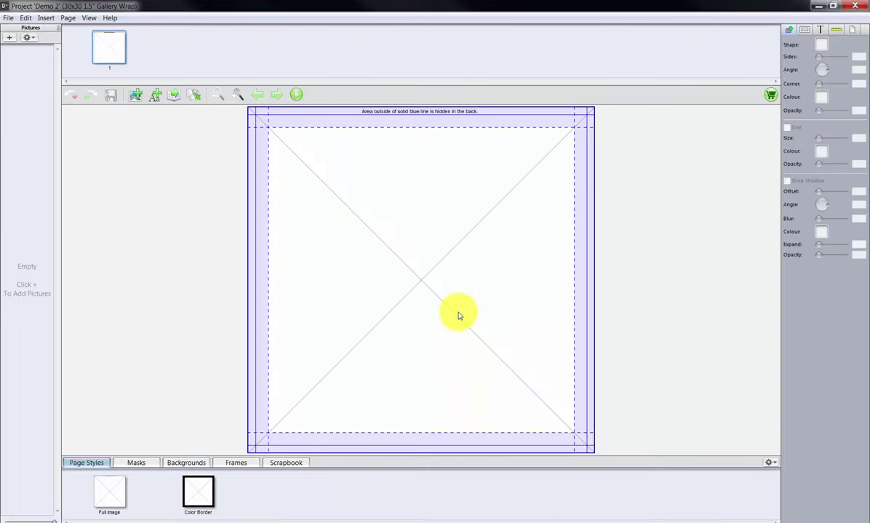
# Add the Photos folder to the project's pictures
pyautogui.click(9, 40)
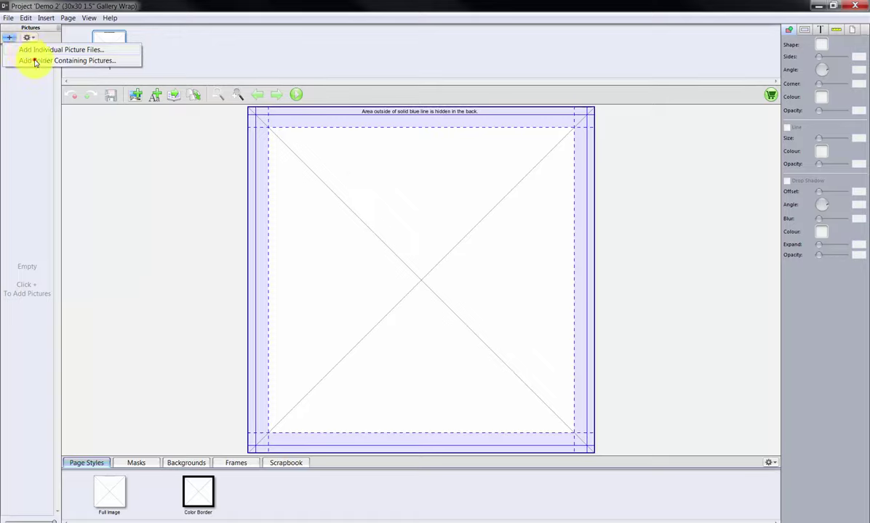
pyautogui.click(34, 61)
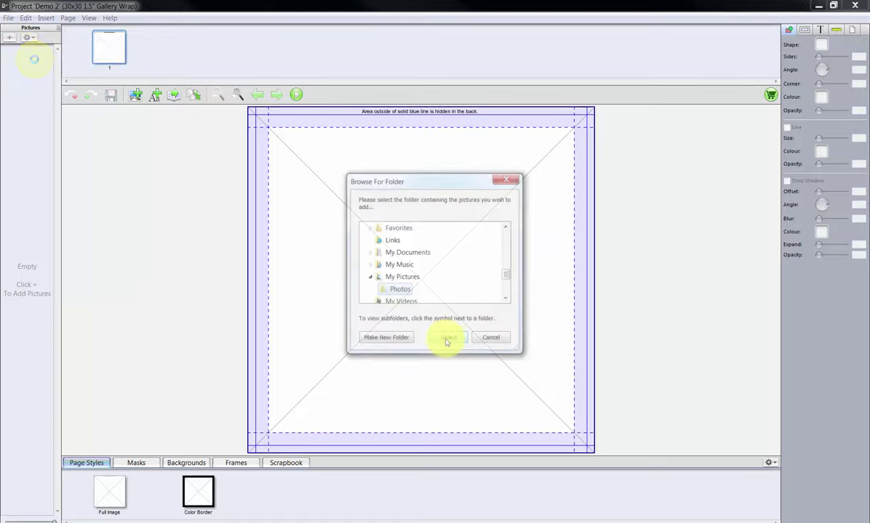
pyautogui.click(444, 341)
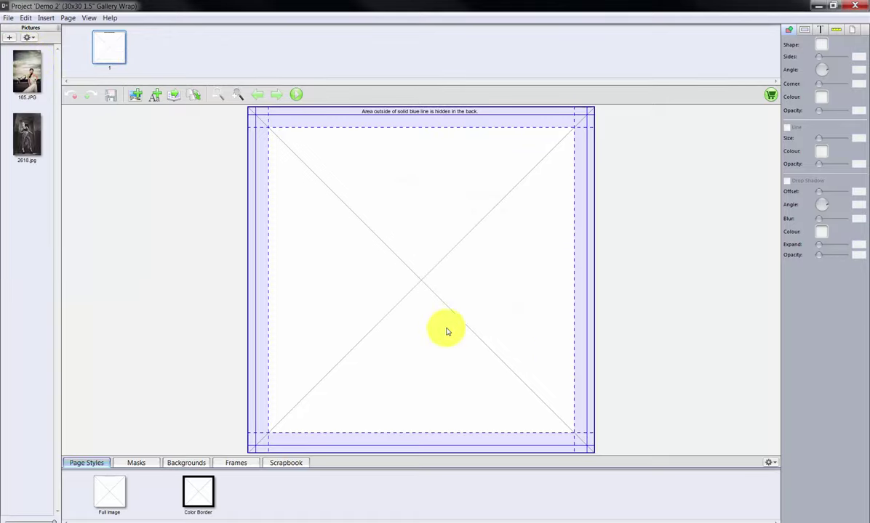
# Resize the picture box on the page to 25 inches wide and 30 inches high
pyautogui.click(479, 292)
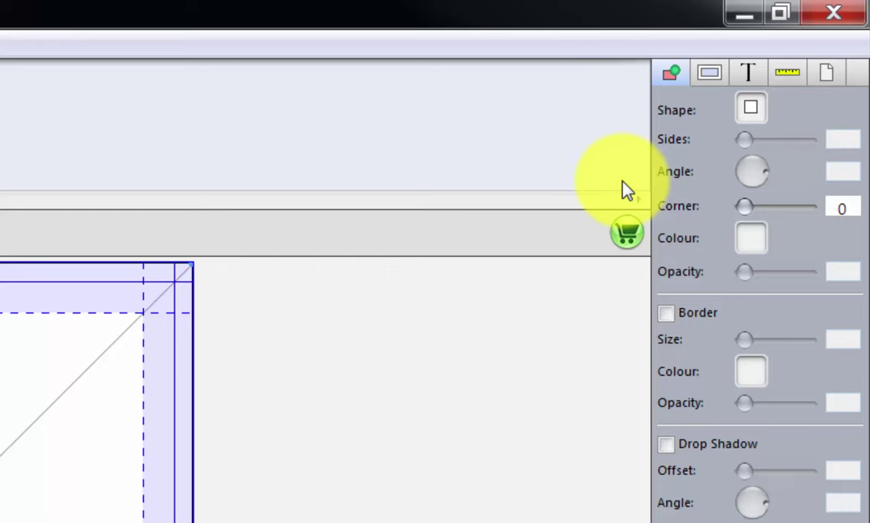
pyautogui.click(785, 74)
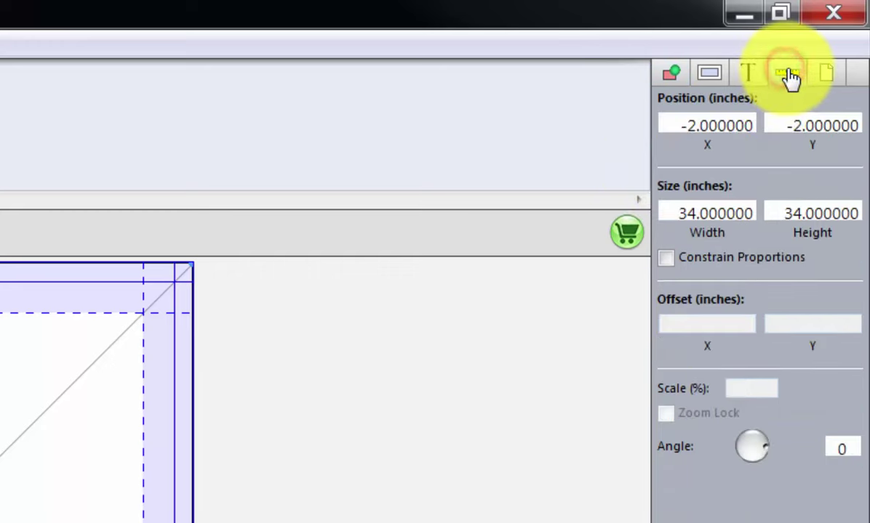
pyautogui.doubleClick(670, 214)
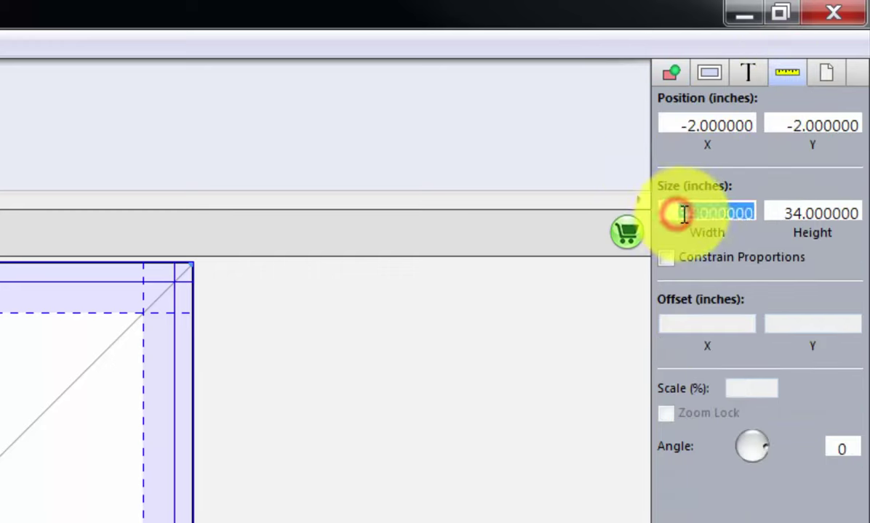
pyautogui.write('25')
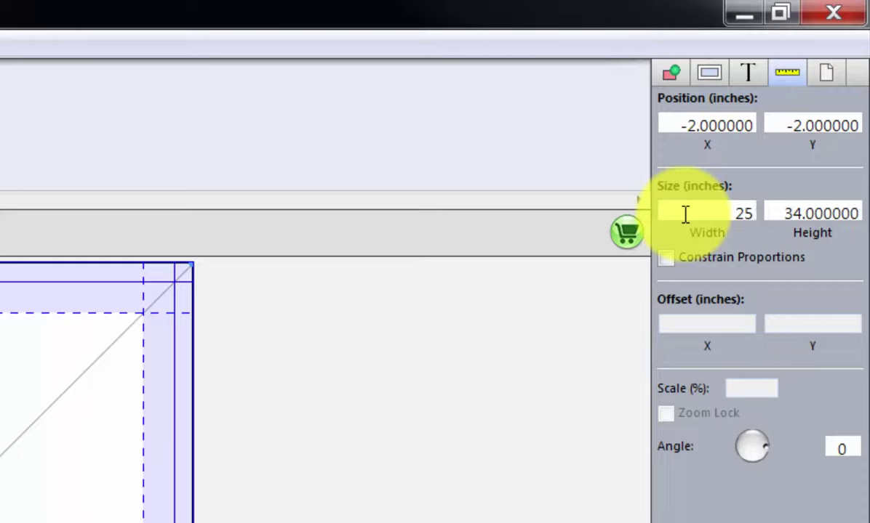
pyautogui.press('Tab')
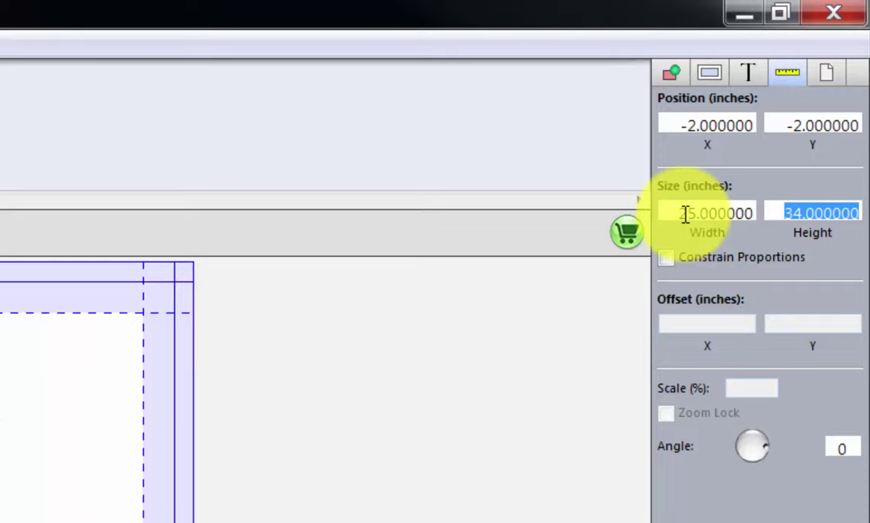
pyautogui.write('30')
pyautogui.press('Tab')
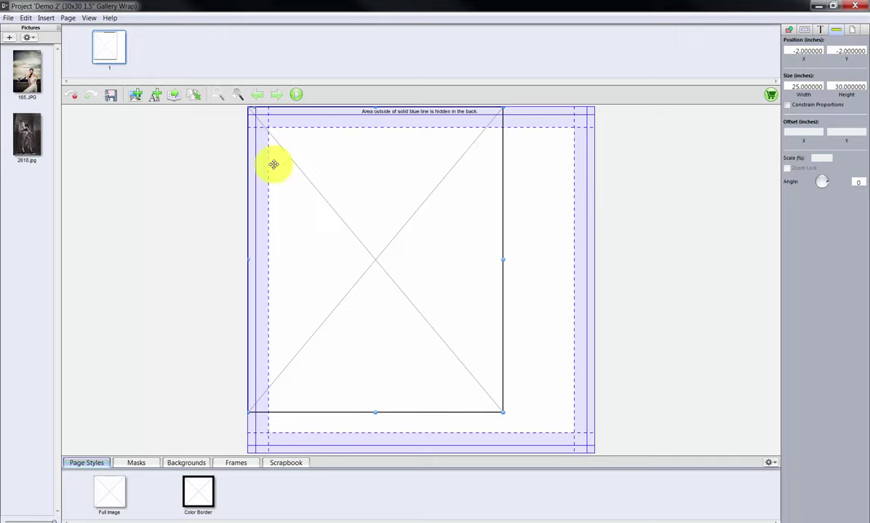
# Place picture 165.JPG in the box and shift its crop area down to the photo's bottom edge
pyautogui.moveTo(28, 66); pyautogui.dragTo(375, 241)
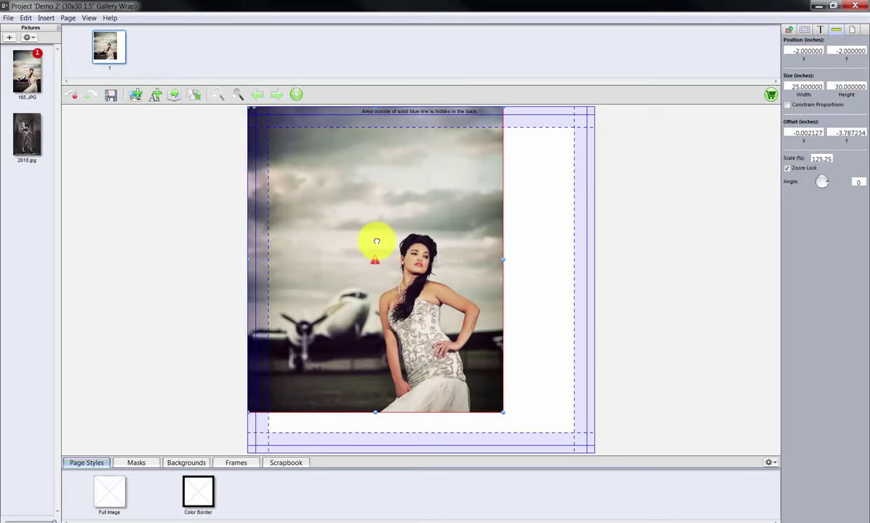
pyautogui.doubleClick(376, 242)
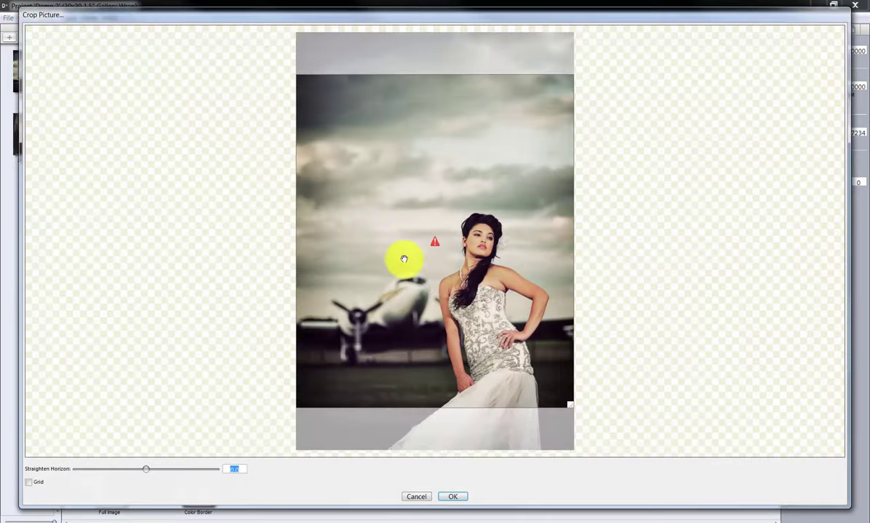
pyautogui.moveTo(404, 260); pyautogui.dragTo(415, 307)
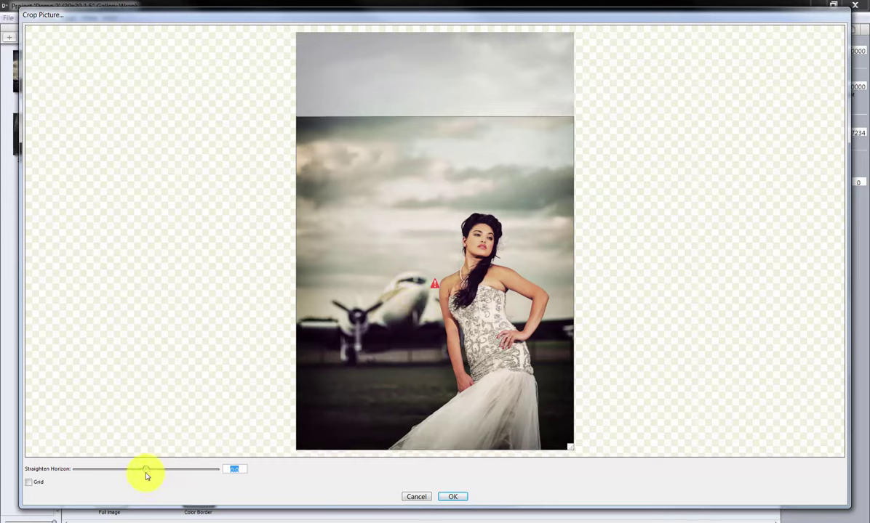
pyautogui.click(442, 497)
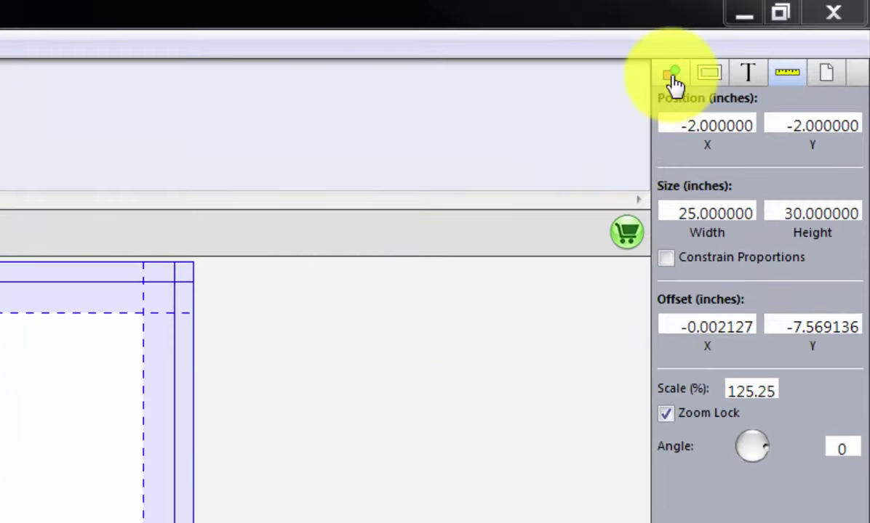
# Turn on a border around the placed picture
pyautogui.click(673, 76)
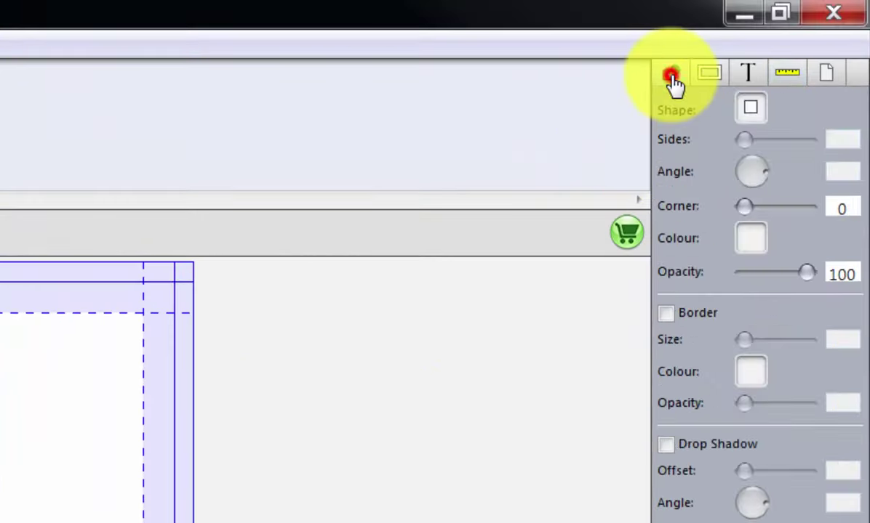
pyautogui.click(666, 314)
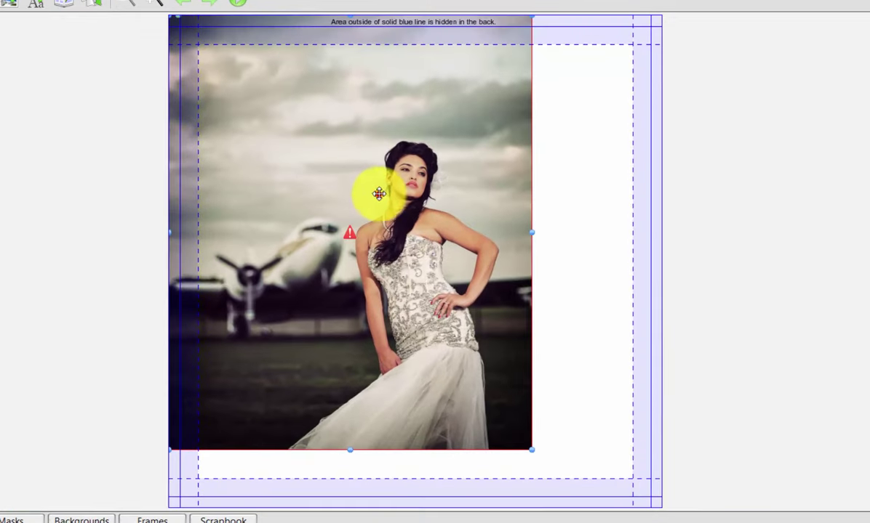
# Try the picture against the page's right edge and near its center, and return it to the upper-left corner
pyautogui.moveTo(394, 232); pyautogui.dragTo(478, 250)
pyautogui.moveTo(496, 219); pyautogui.dragTo(515, 221)
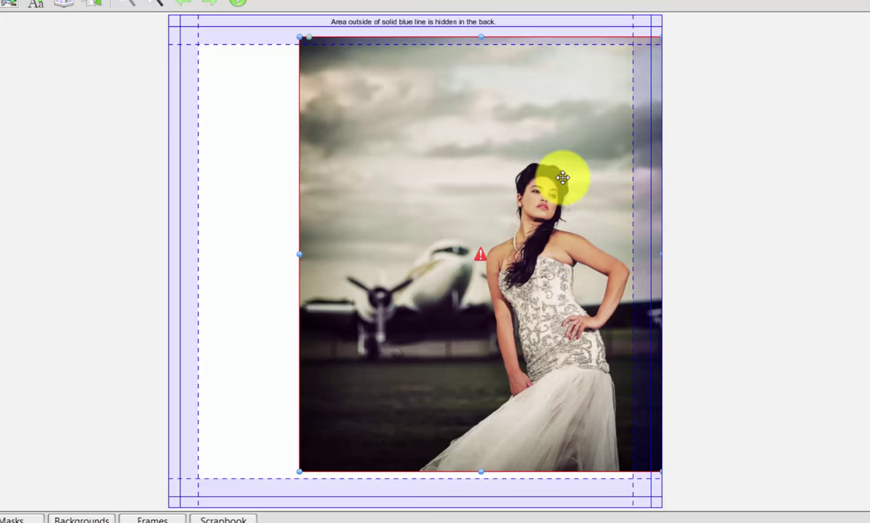
pyautogui.moveTo(563, 177); pyautogui.dragTo(506, 211)
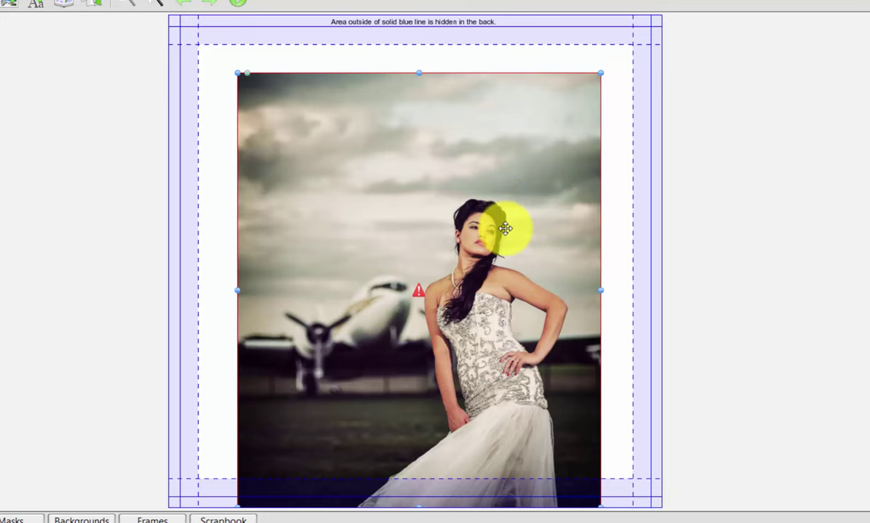
pyautogui.moveTo(504, 228); pyautogui.dragTo(505, 198)
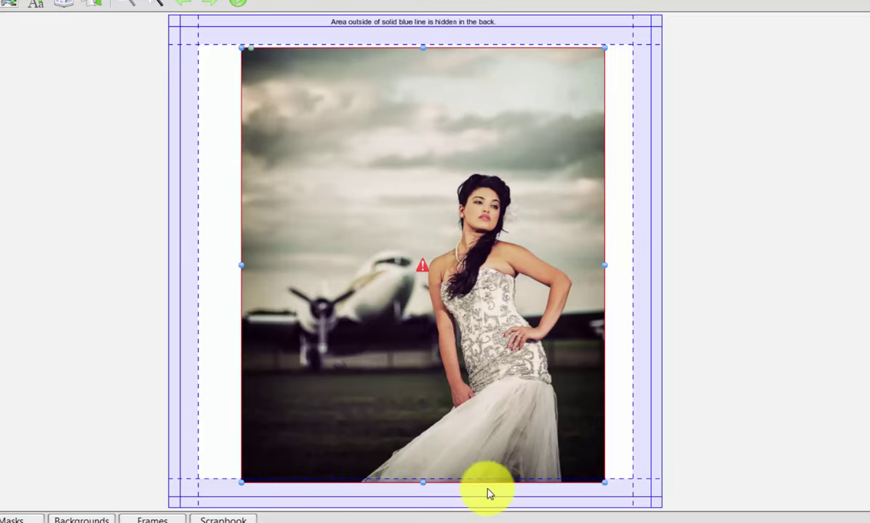
pyautogui.moveTo(469, 412); pyautogui.dragTo(384, 360)
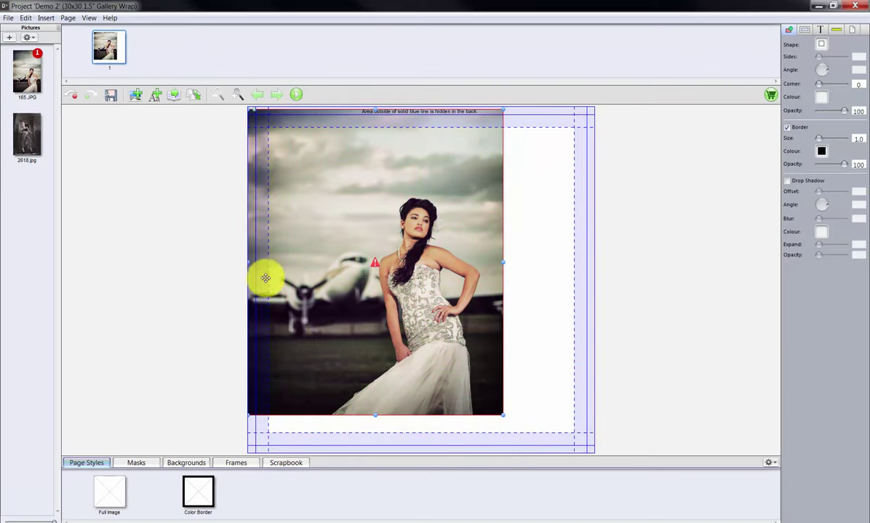
# Insert a text box and fit it into the white strip to the right of the picture
pyautogui.click(154, 95)
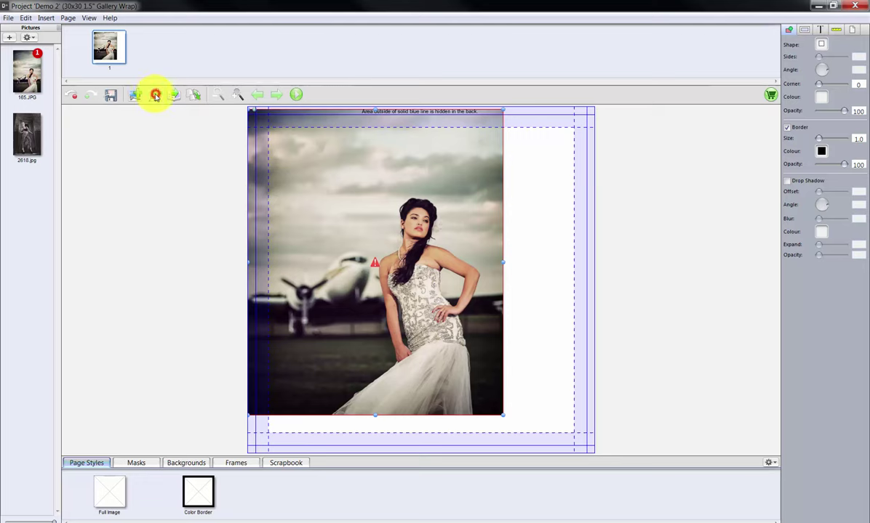
pyautogui.moveTo(421, 283); pyautogui.dragTo(588, 276)
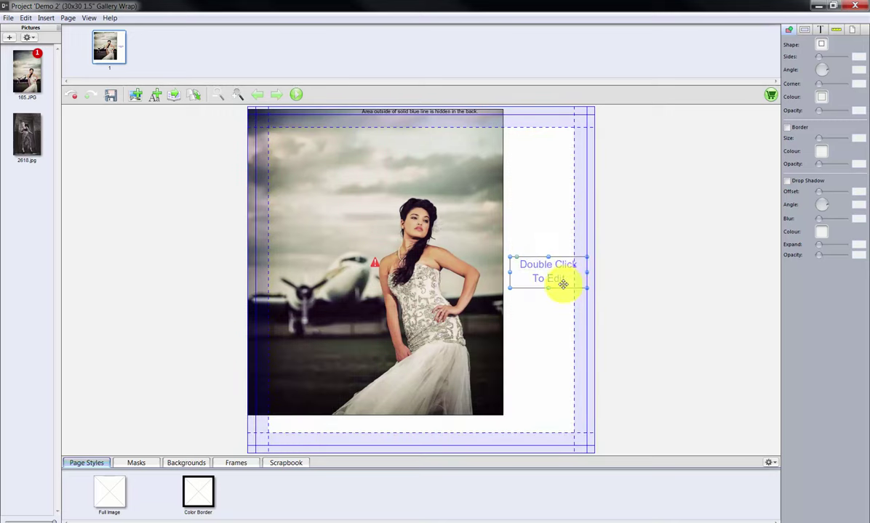
pyautogui.click(508, 274)
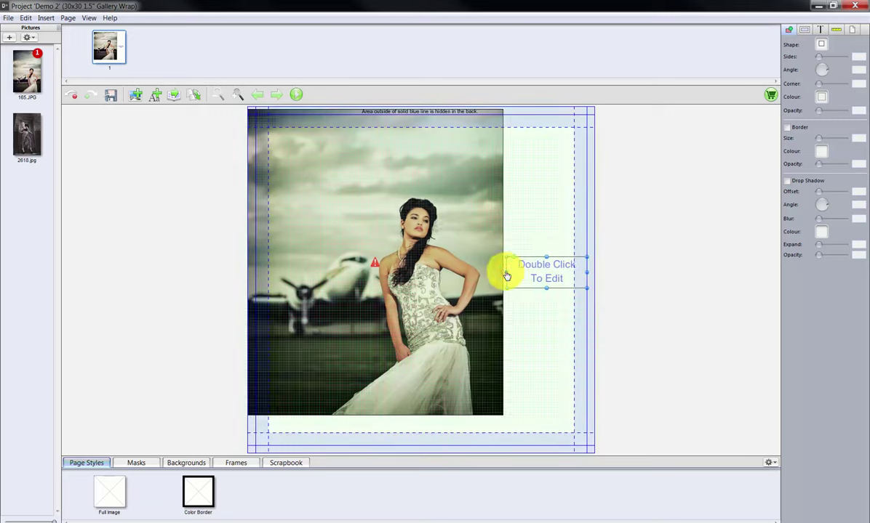
# Fill the text box with "Final size: 25"x30"" and set the text size to 36
pyautogui.click(544, 273)
pyautogui.doubleClick(548, 269)
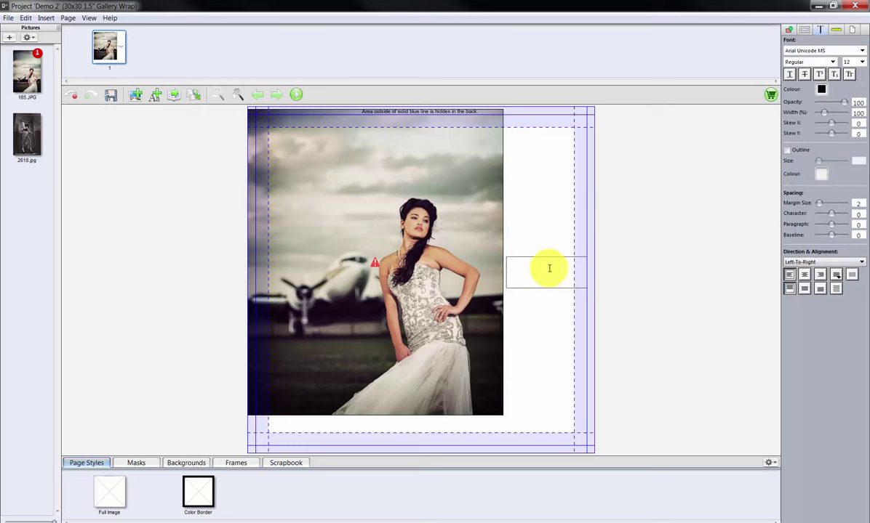
pyautogui.hotkey('ctrl', 'v')
pyautogui.hotkey('ctrl', 'a')
pyautogui.click(862, 61)
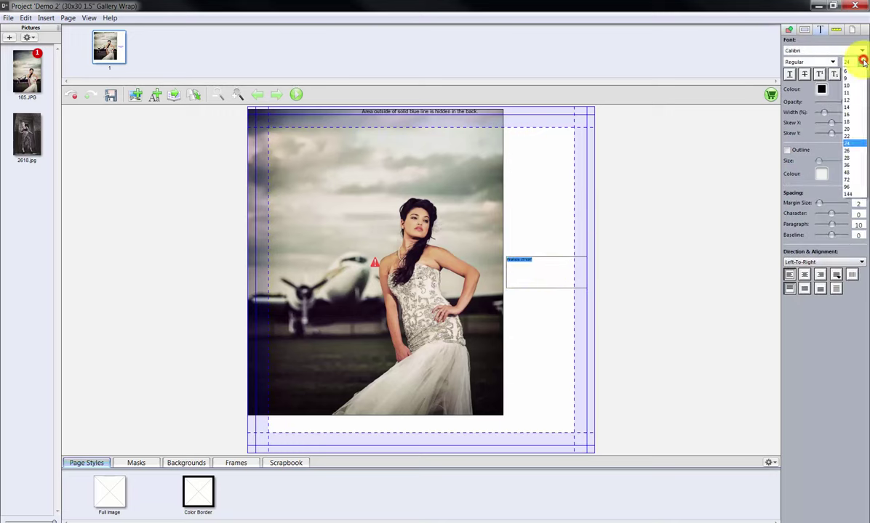
pyautogui.click(848, 165)
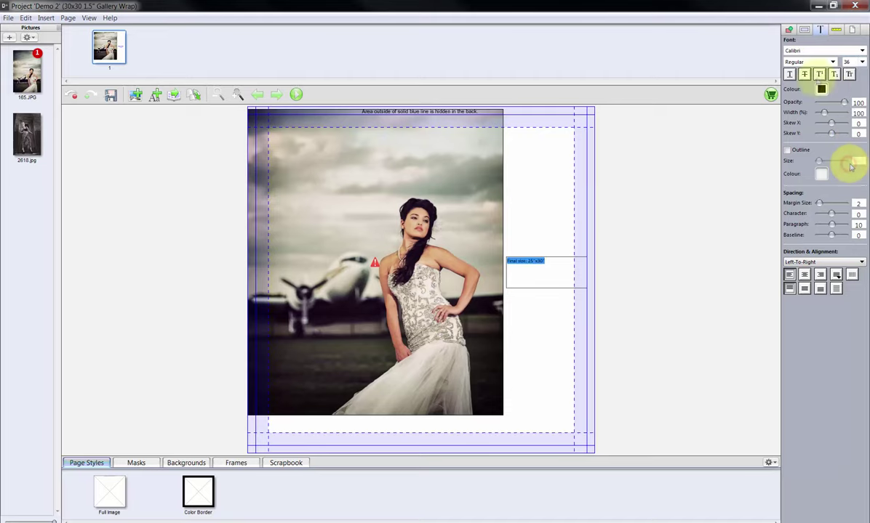
# Send the gallery wrap project to the shopping cart and sign in to the Miller's order site in the browser
pyautogui.click(770, 95)
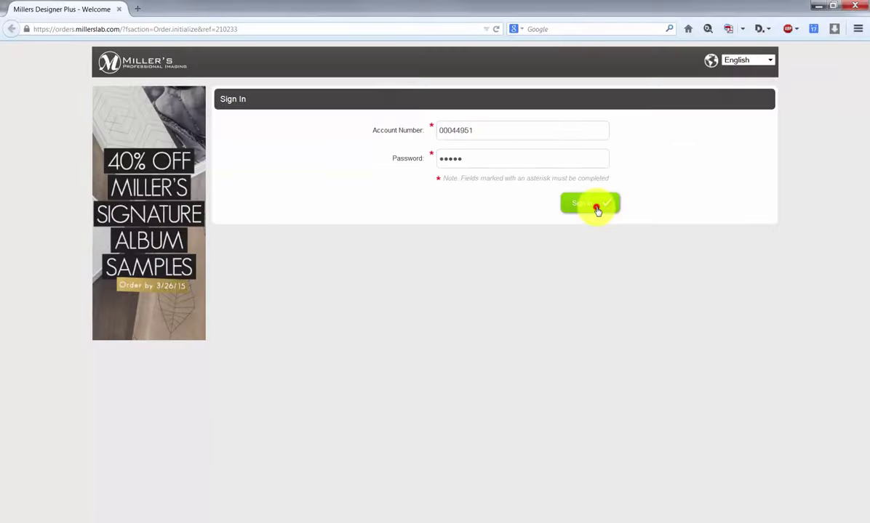
pyautogui.click(595, 209)
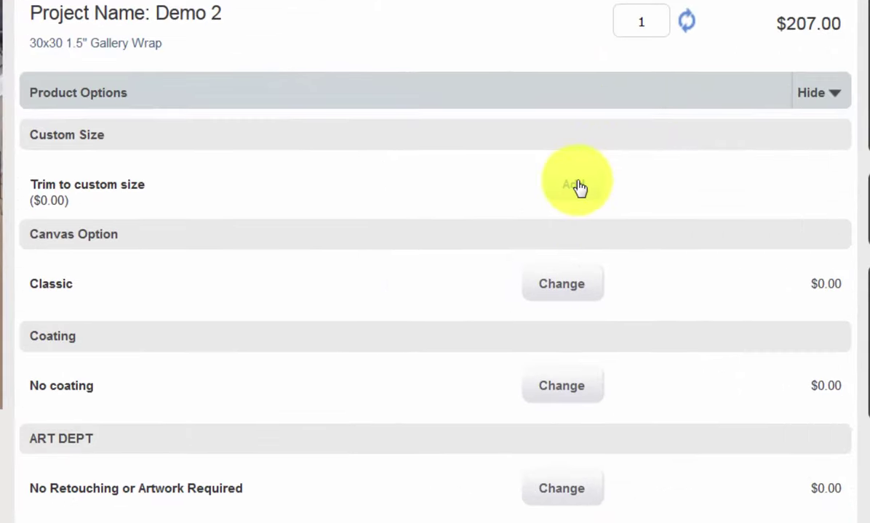
# Add the Trim to custom size option to the Demo 2 order with the trimming instructions "Final size: 25"x30""
pyautogui.click(510, 254)
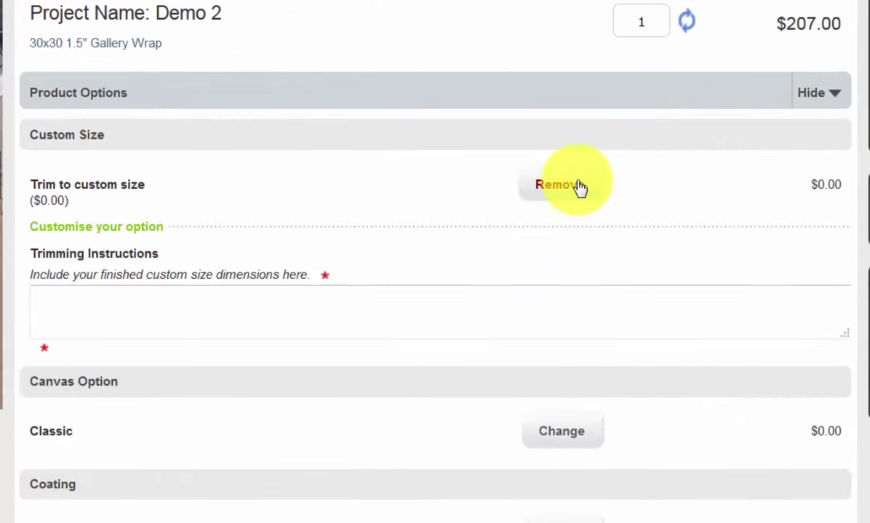
pyautogui.click(116, 299)
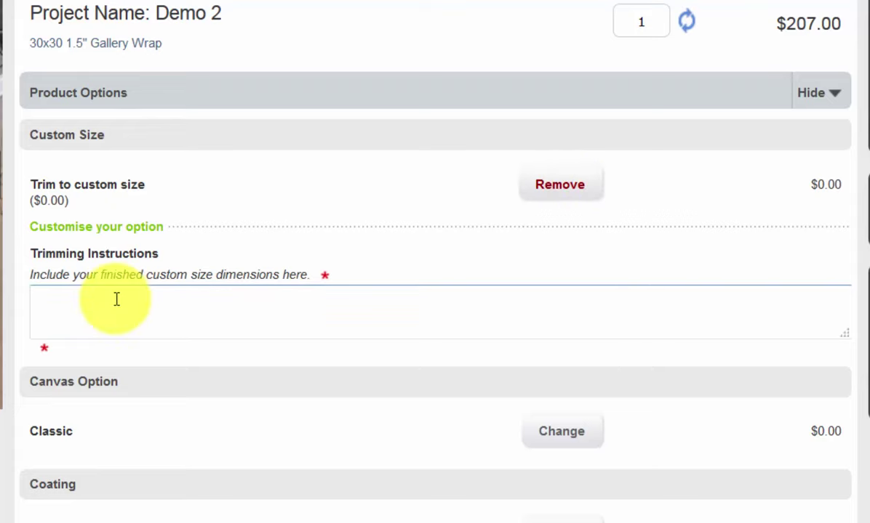
pyautogui.write('Final size: 25"x30"')
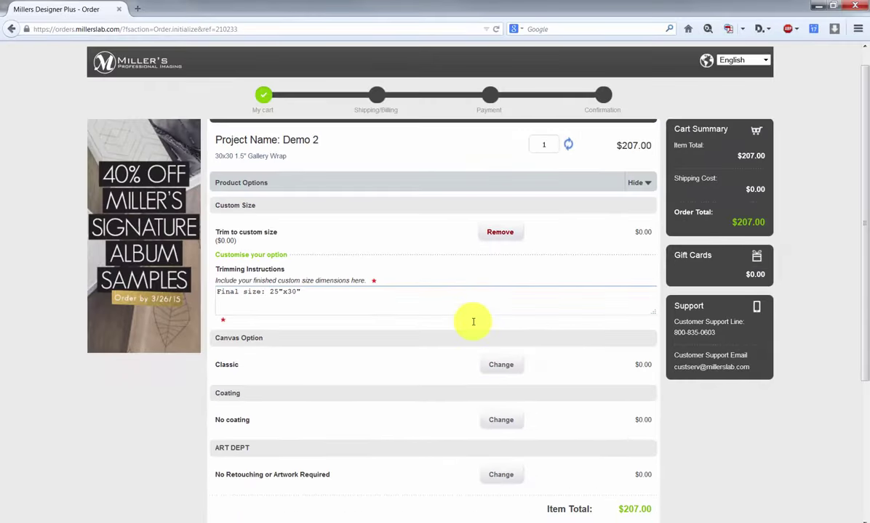
pyautogui.scroll(-5, 508, 314)
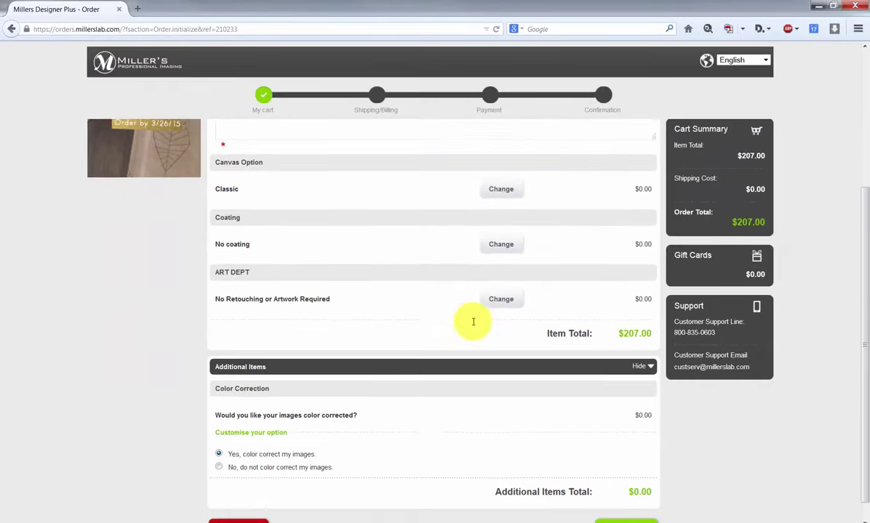